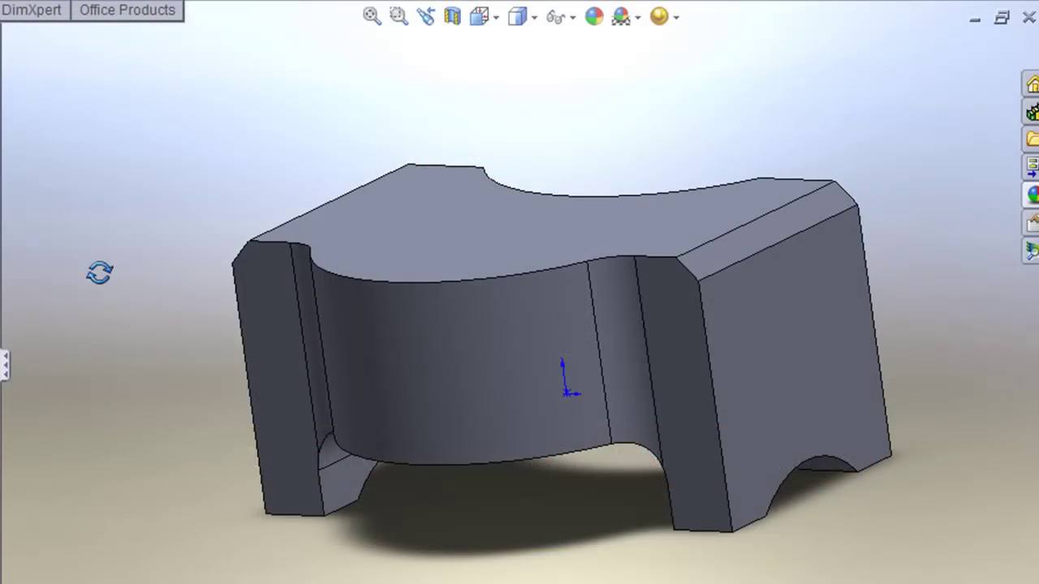
Orbit the bracket so its underside faces the viewer.
middle_drag(99, 273, 592, 297)
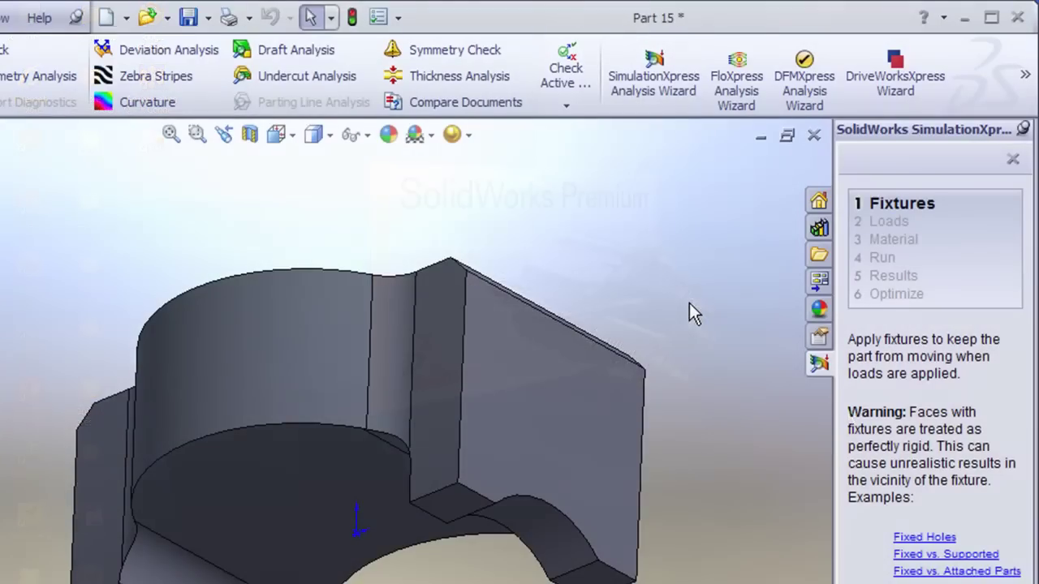
Start SimulationXpress and set the bracket's four bottom faces as Fixed Geometry.
click(643, 87)
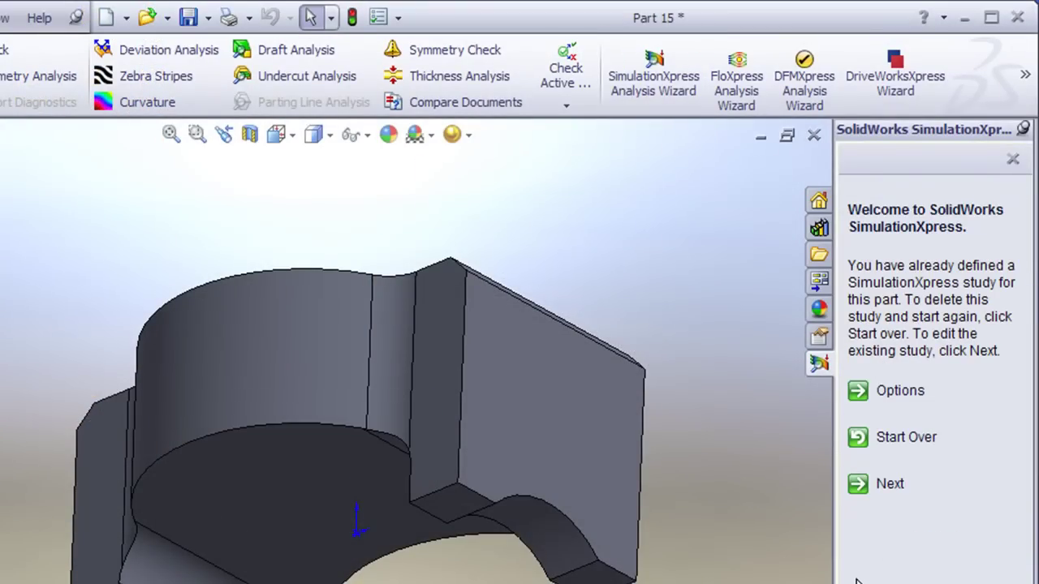
click(890, 487)
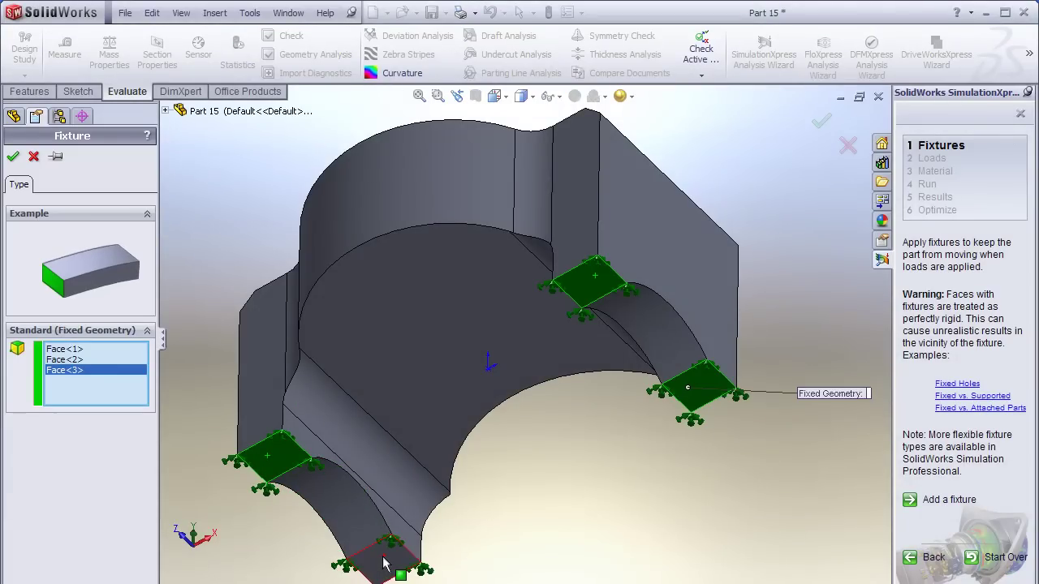
click(385, 563)
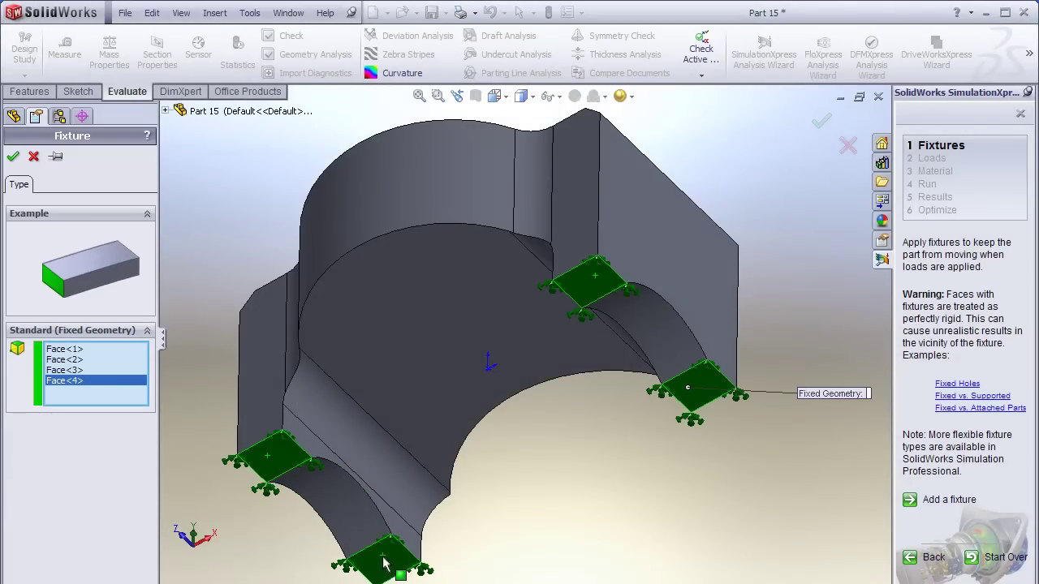
click(13, 159)
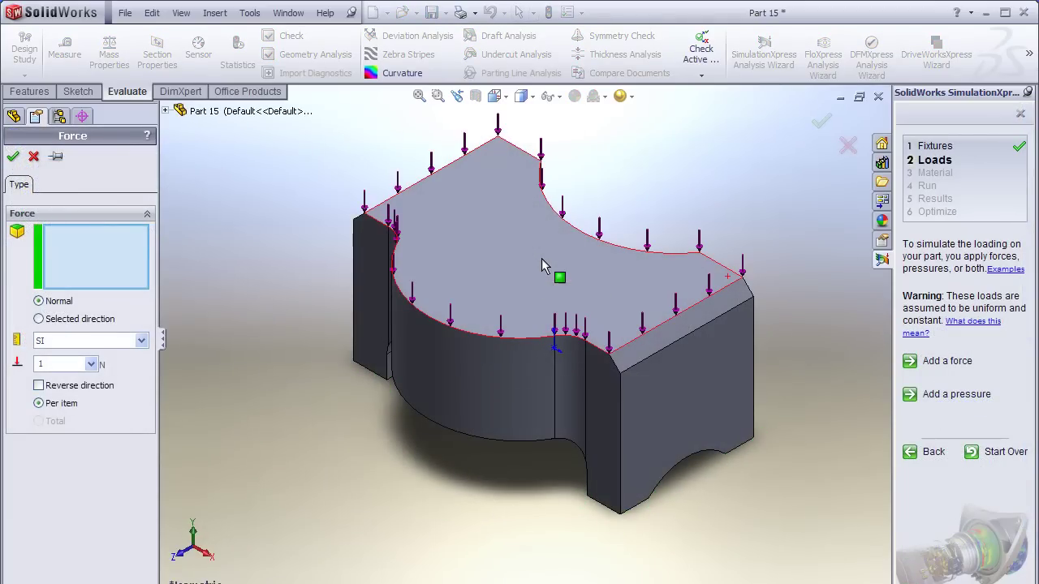
Apply a 0.22481 lbf force to the top face in English (IPS) units and assign Alloy Steel.
click(542, 262)
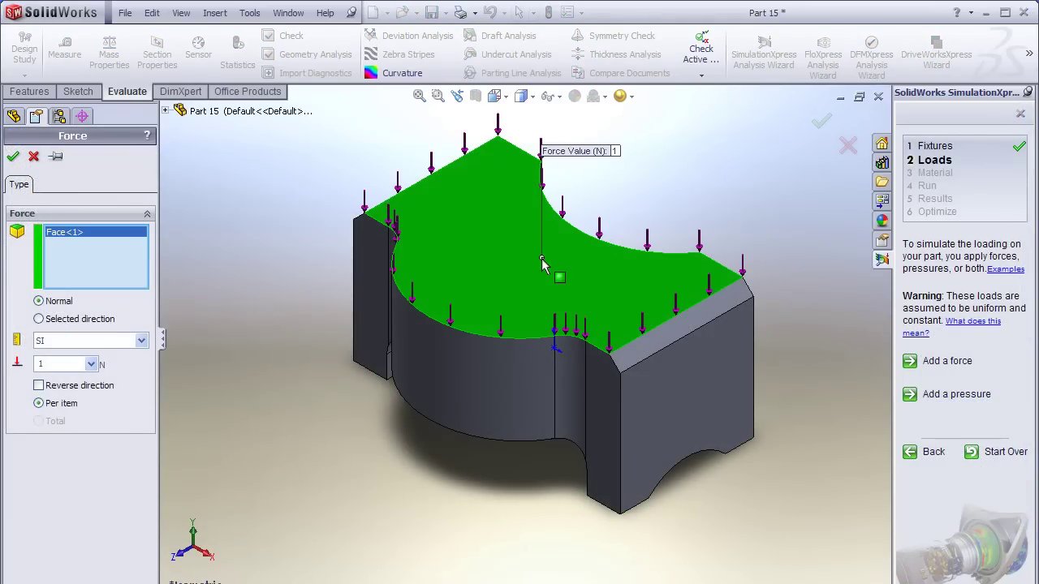
click(372, 284)
click(142, 344)
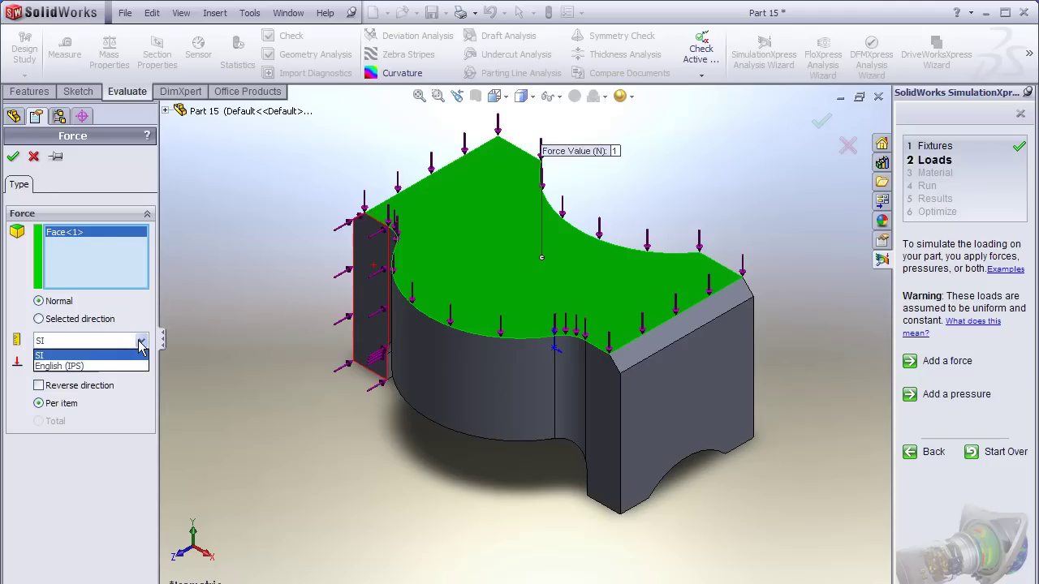
click(136, 366)
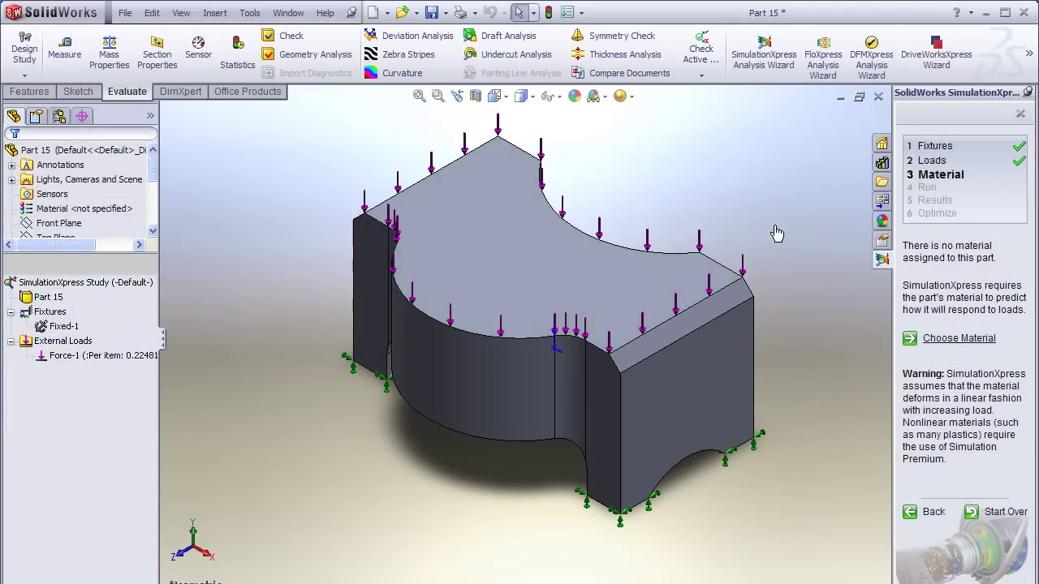
click(949, 348)
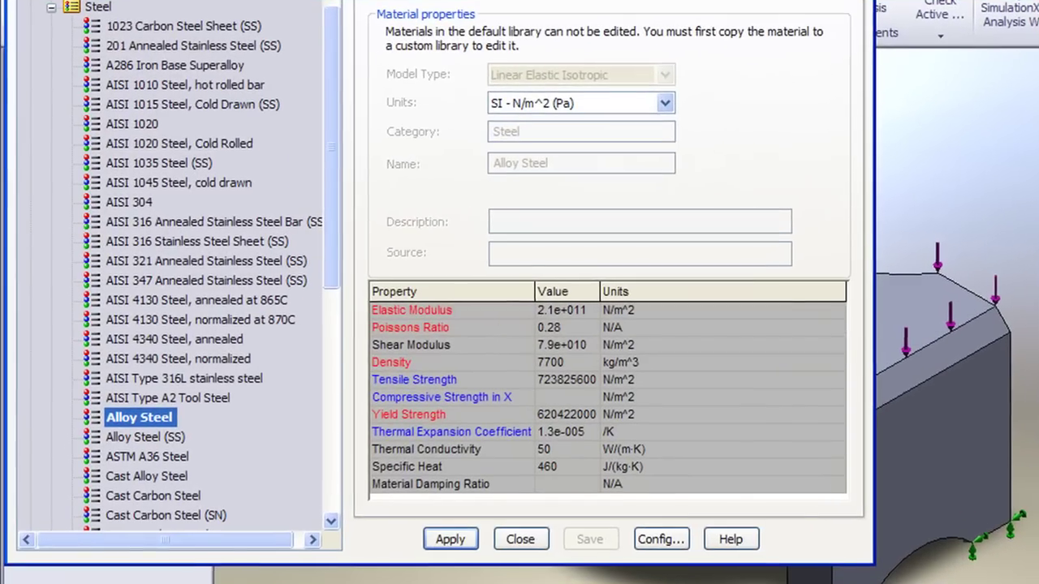
click(453, 542)
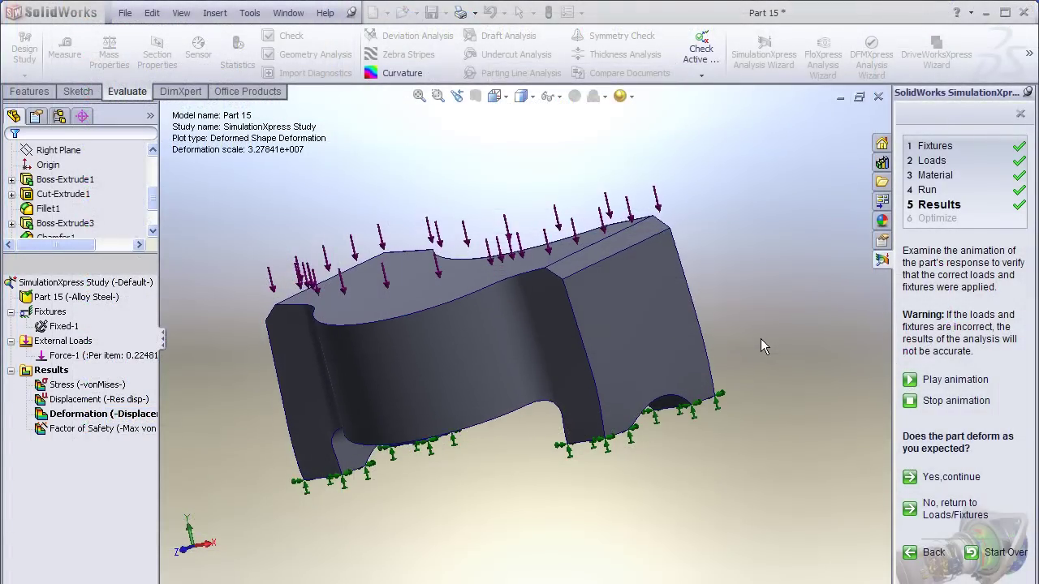
Accept the deformed shape, then display the von Mises stress and displacement plots.
click(941, 477)
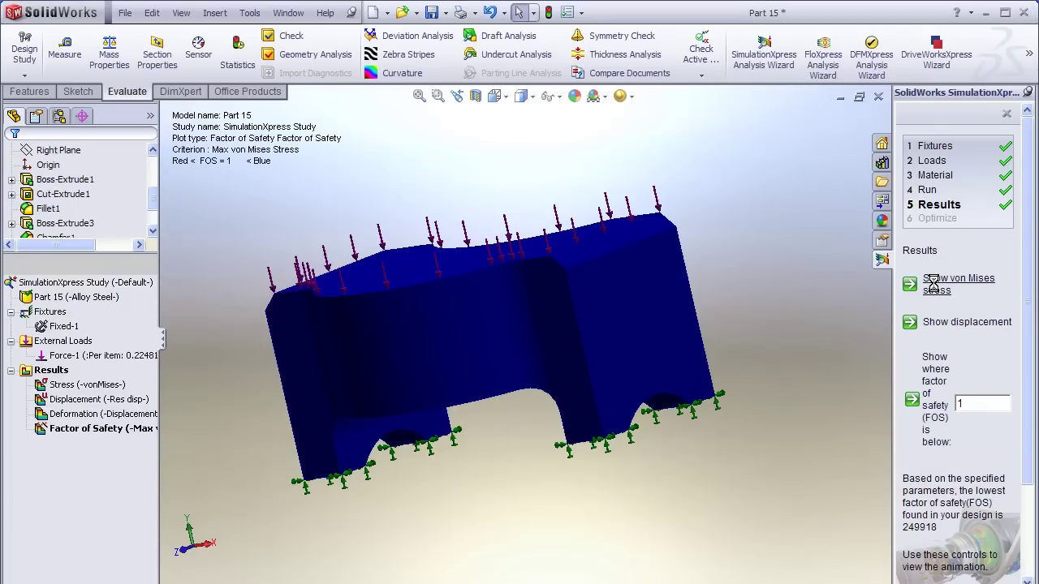
click(938, 289)
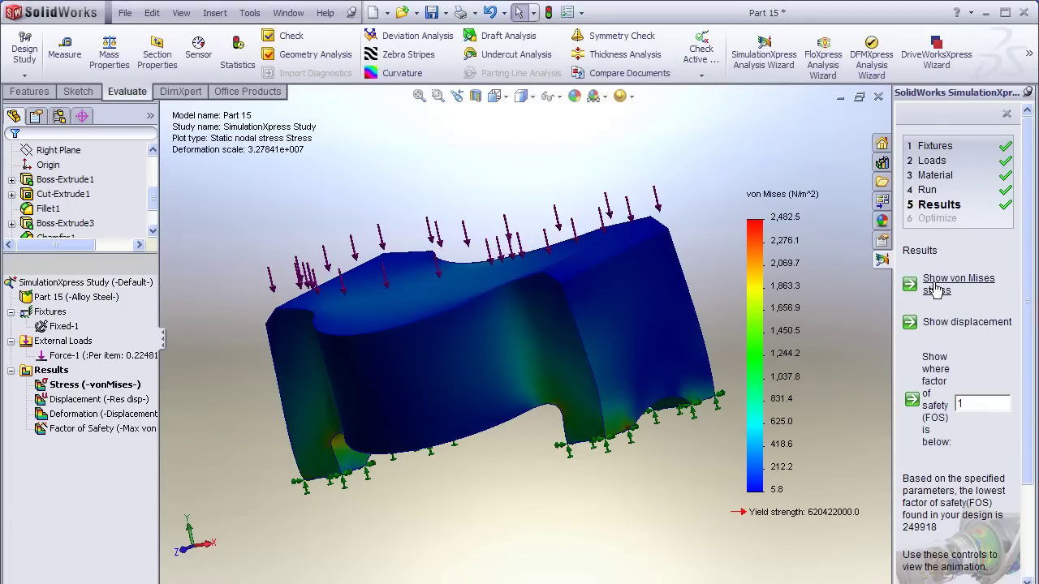
click(935, 325)
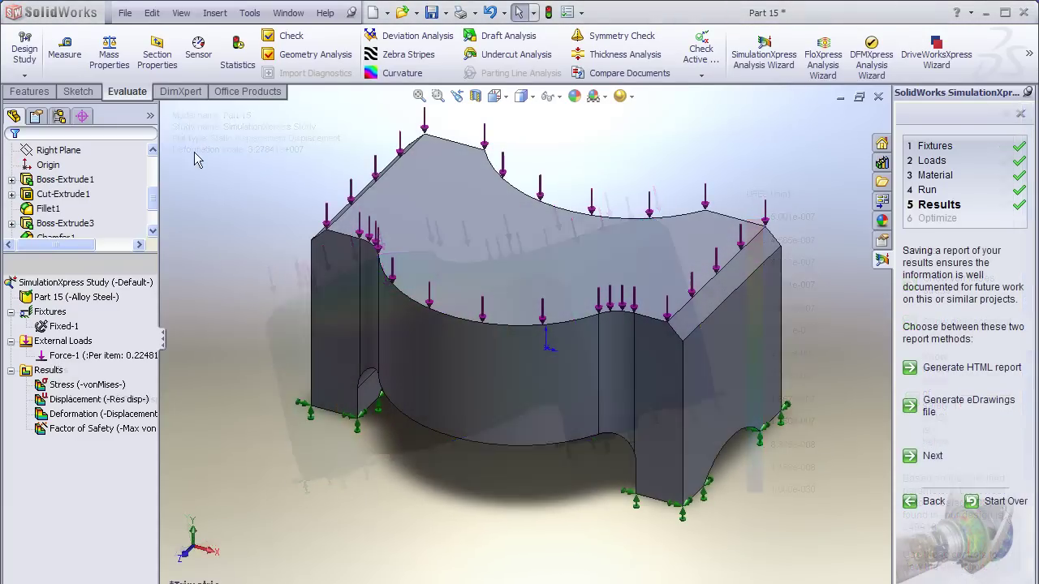
Create a new design study with the Boss-Extrude1 height (D1BossExtrude1, 1–3in) as a variable.
click(25, 76)
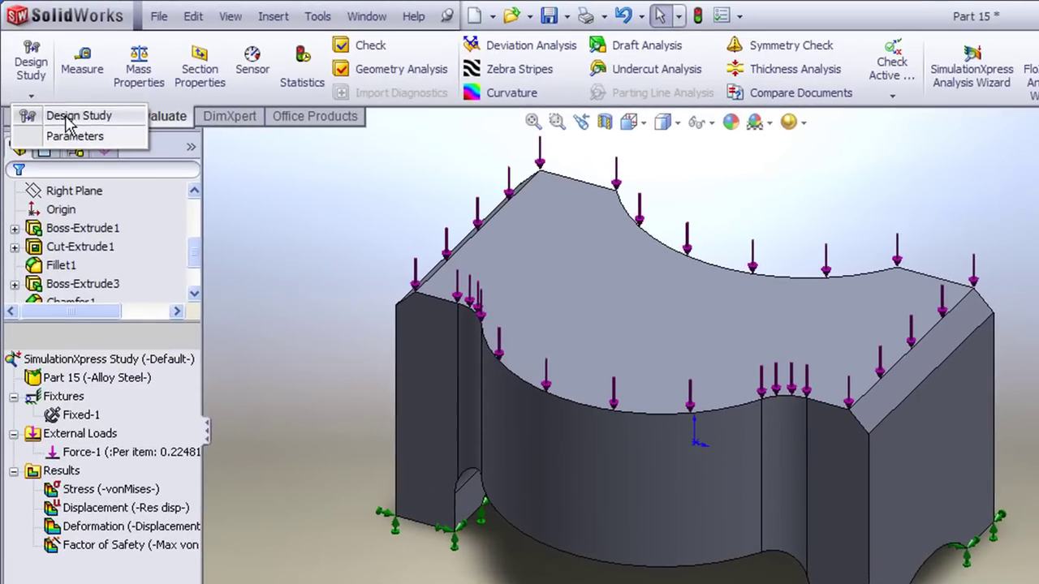
click(52, 92)
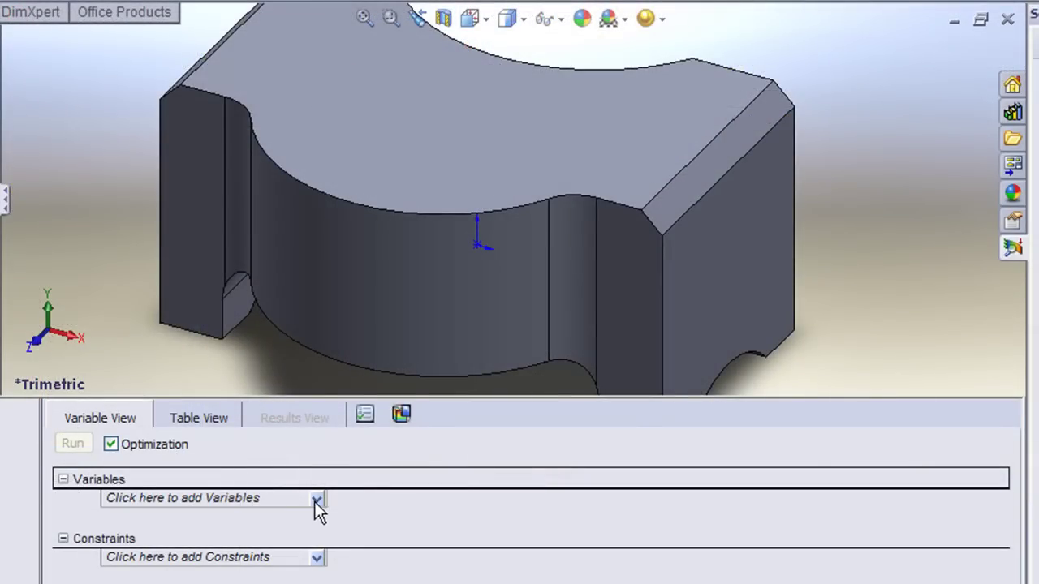
click(316, 499)
click(301, 517)
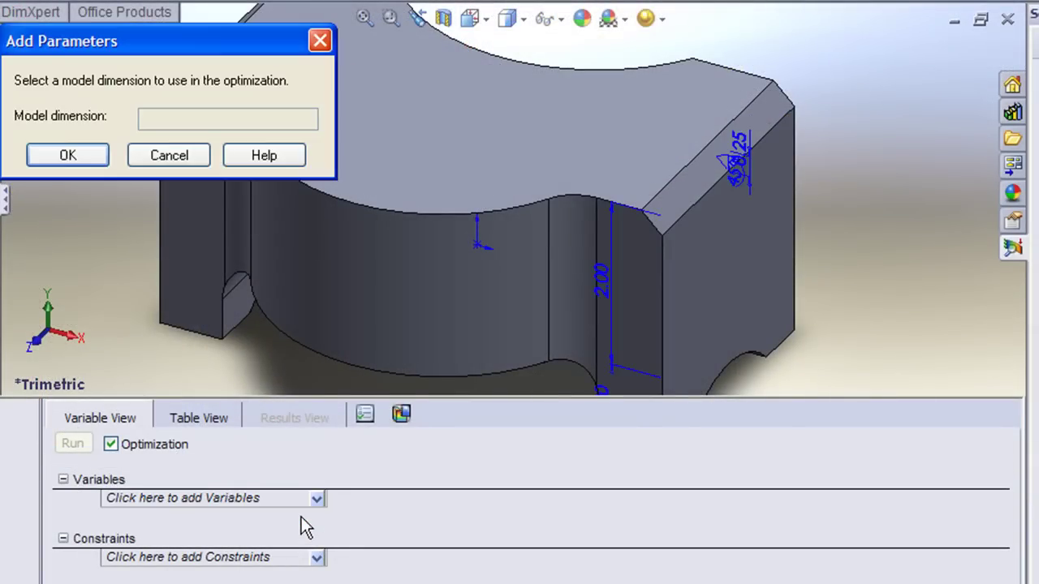
click(601, 294)
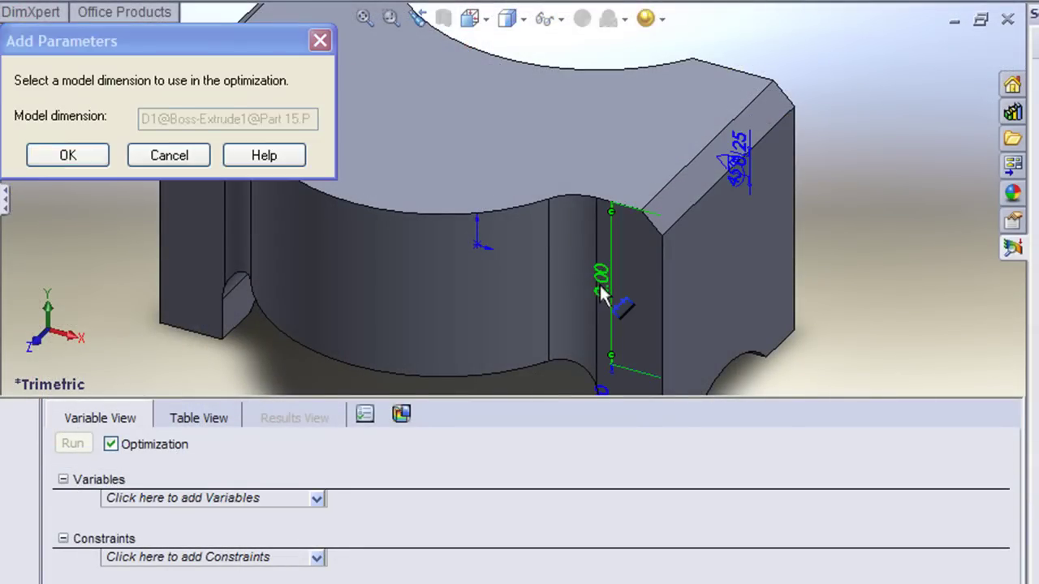
click(80, 158)
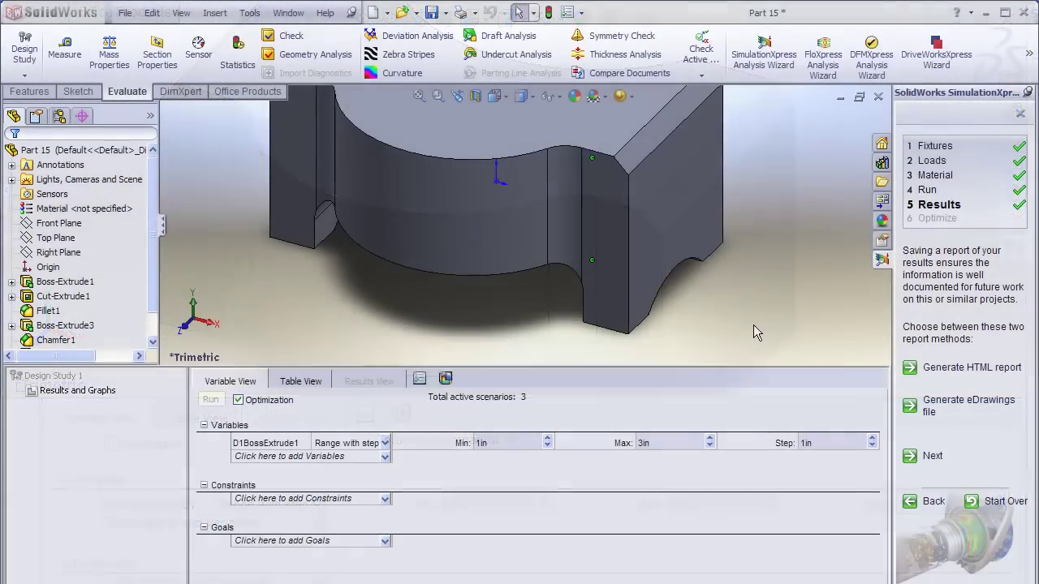
Add the Boss-Extrude3 height (D1BossExtrude3, 0.5–1.5in) as a second variable.
click(385, 456)
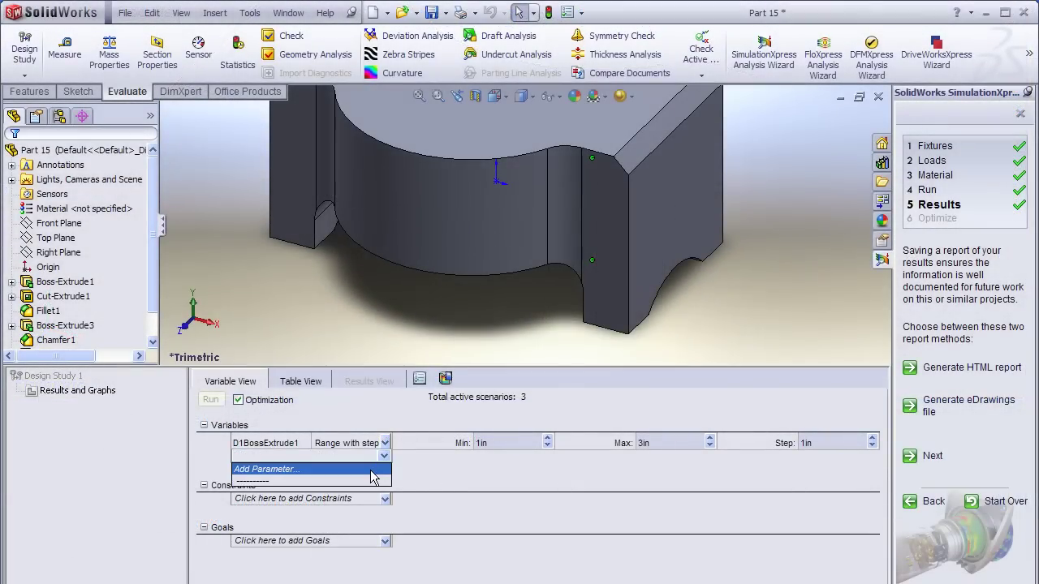
click(373, 472)
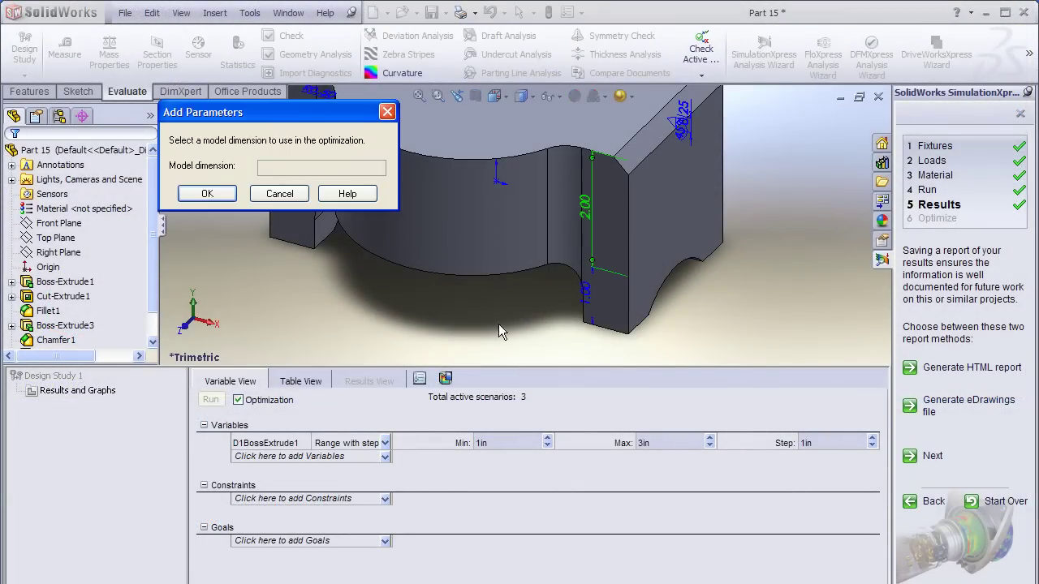
click(586, 297)
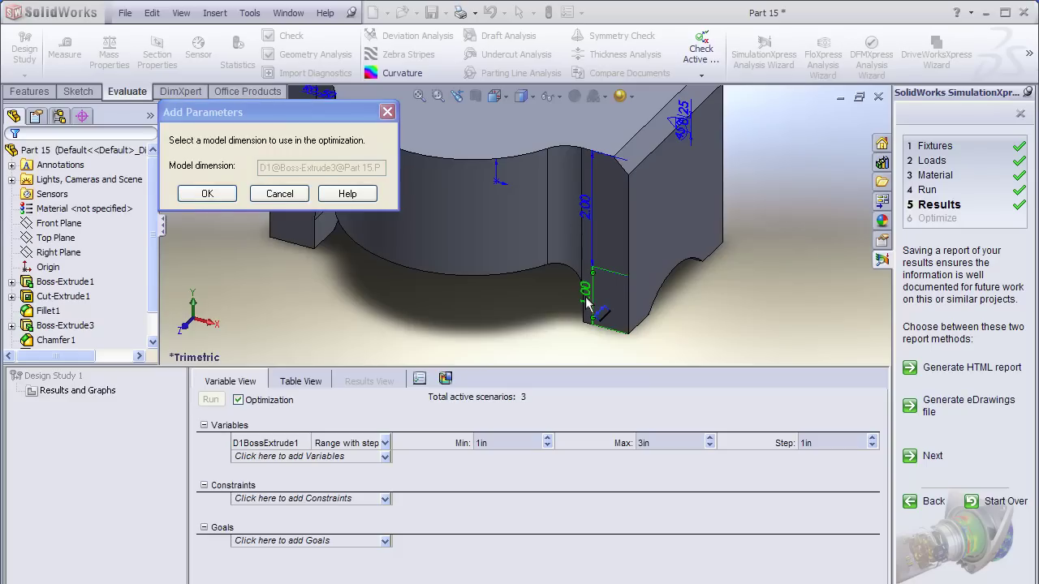
click(207, 194)
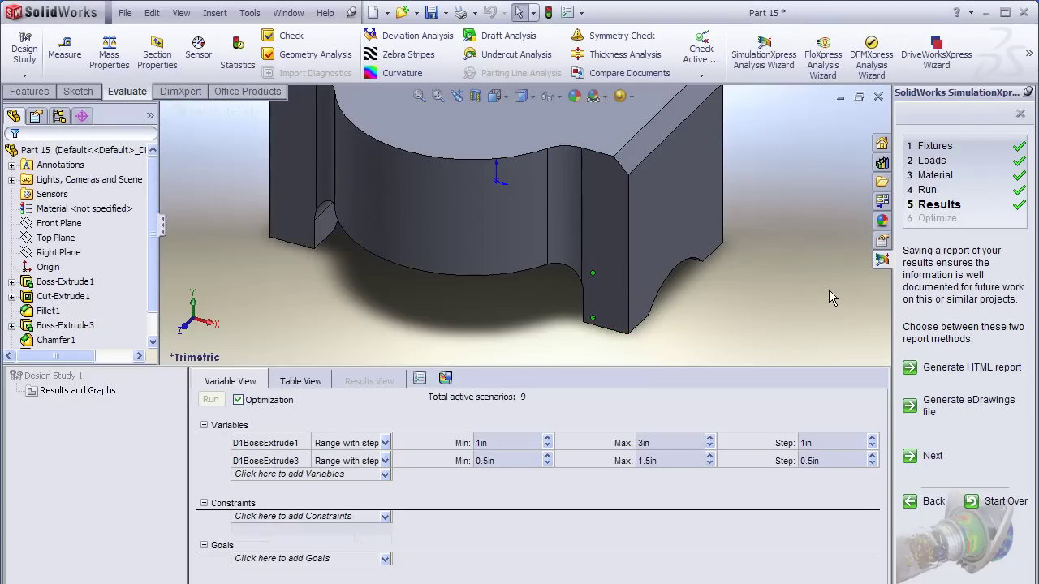
Add a von Mises stress sensor (Stress1) as the study's constraint.
click(357, 516)
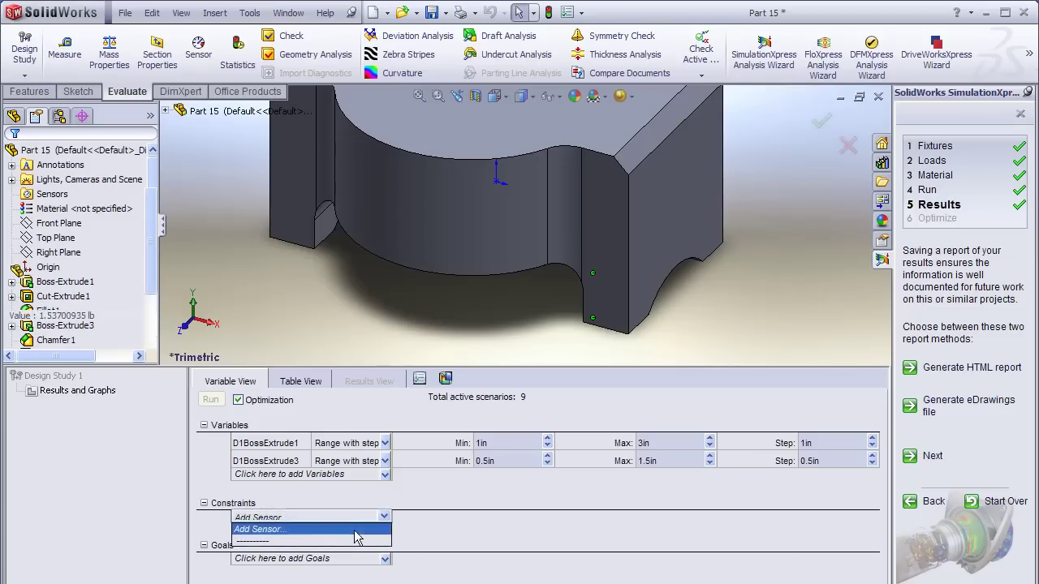
click(355, 530)
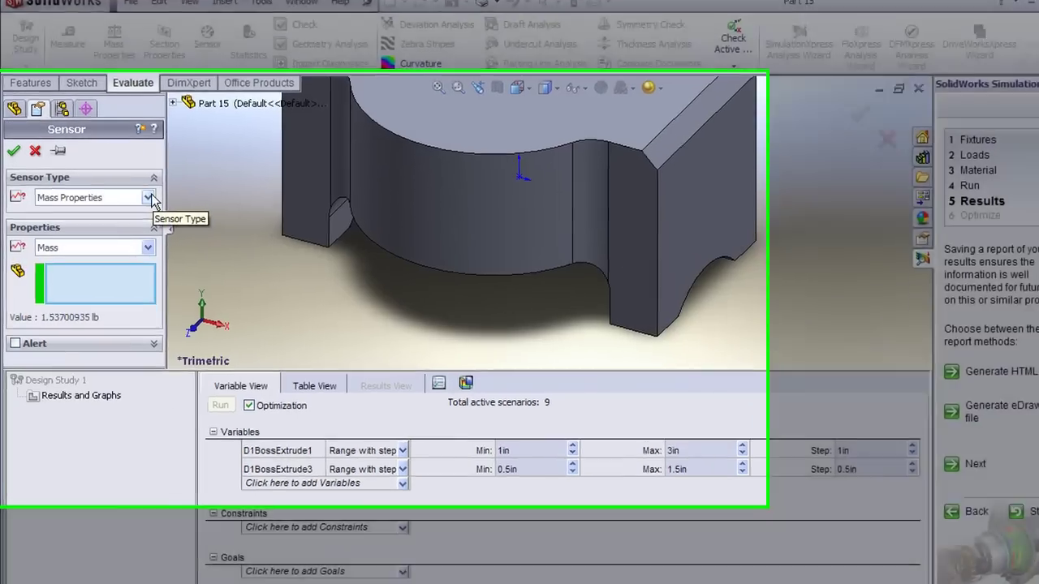
click(144, 202)
click(188, 188)
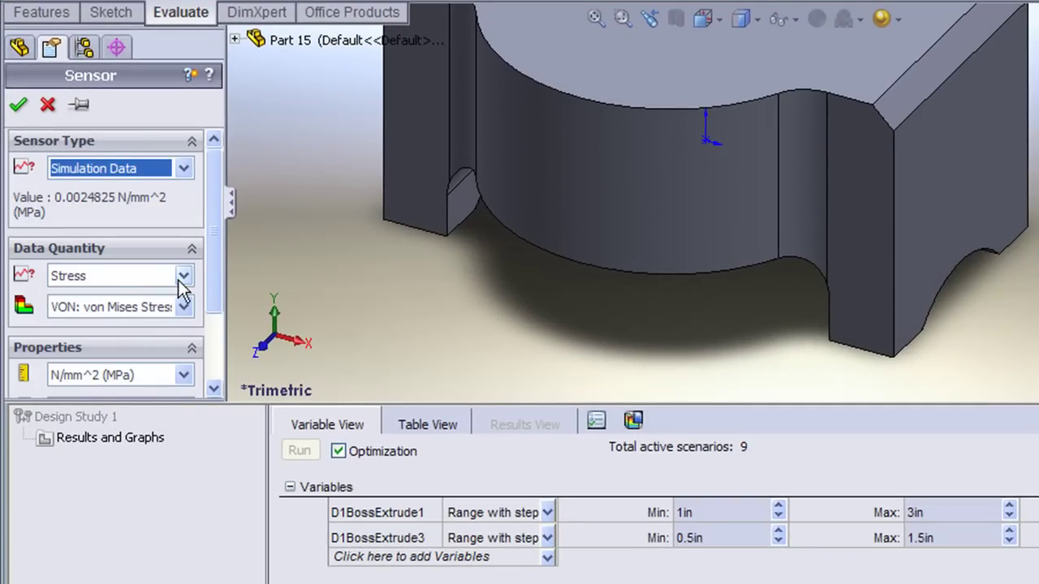
scroll(208, 294, down, 3)
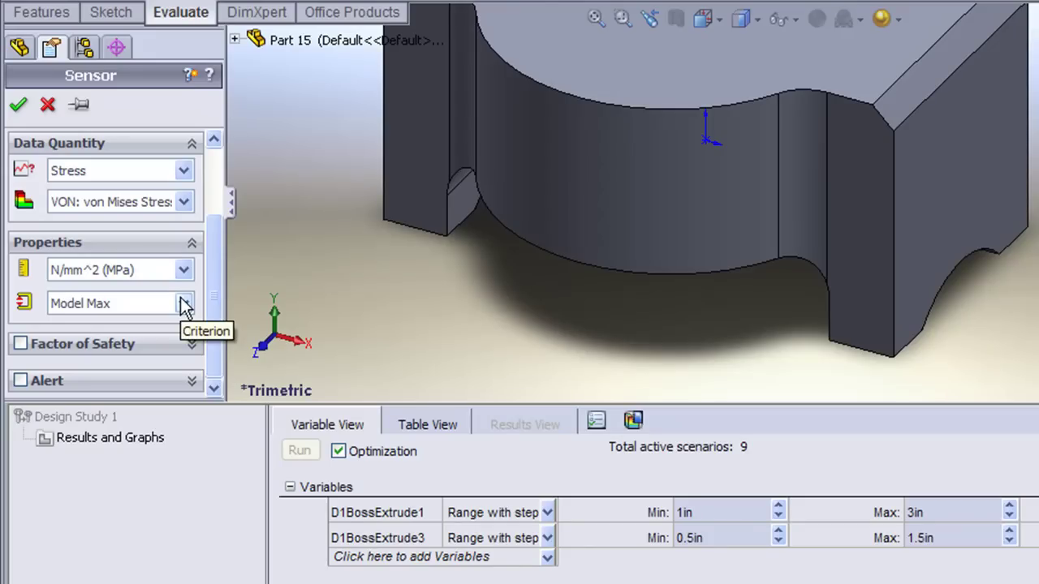
click(20, 104)
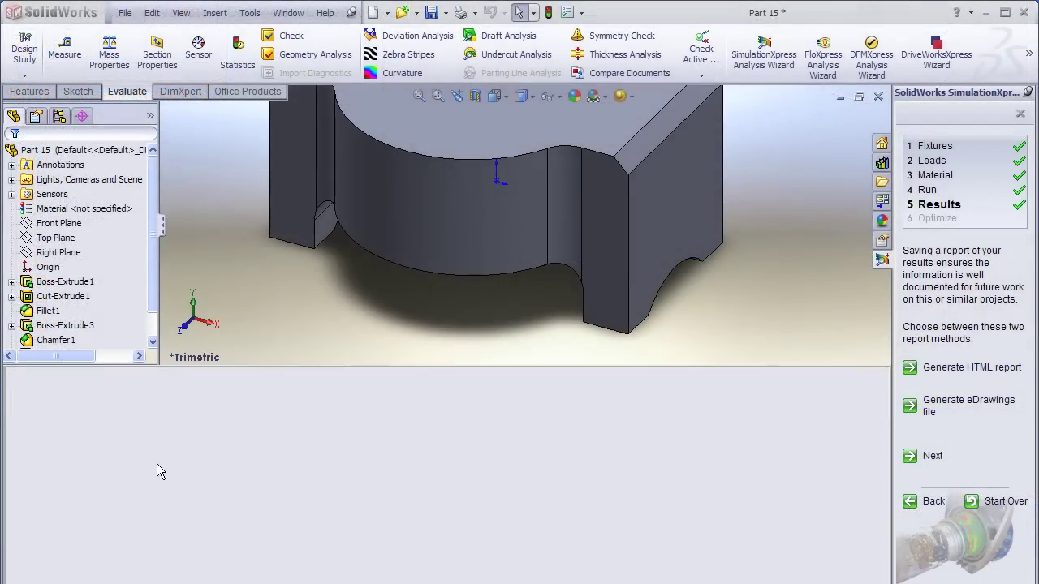
Add a Mass Properties sensor measuring Volume as the study's goal.
click(385, 542)
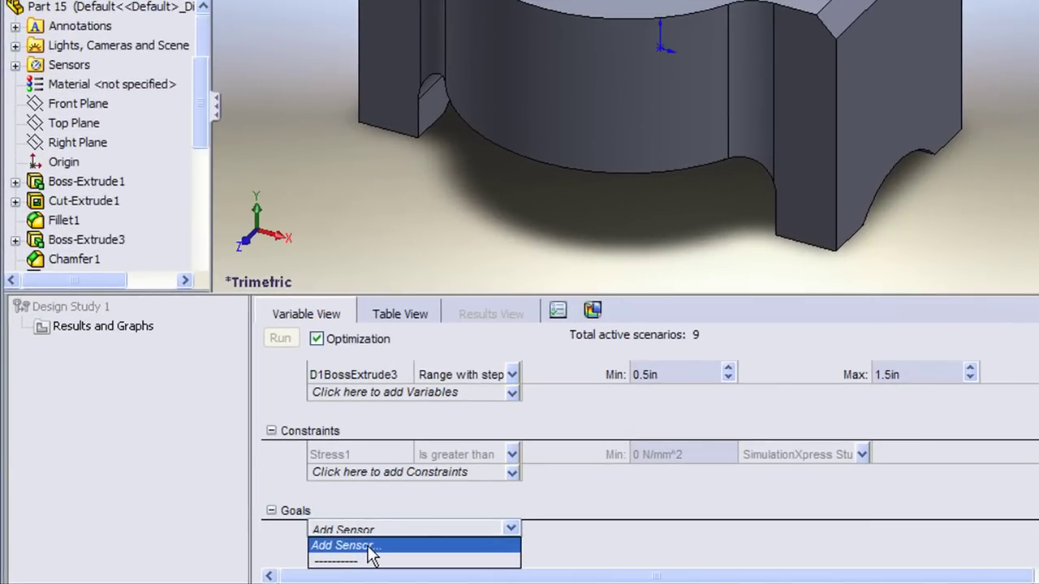
click(370, 546)
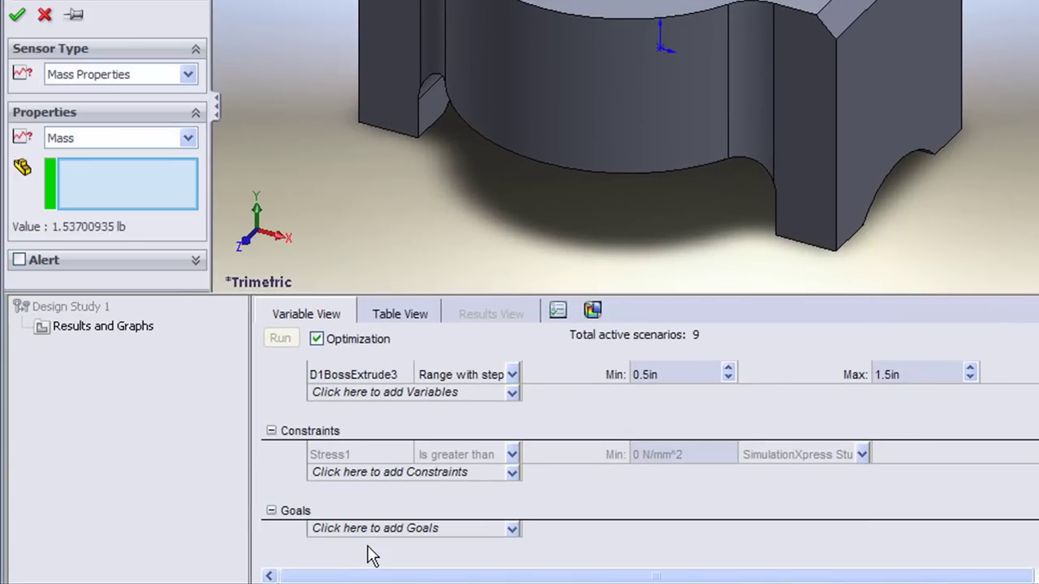
click(189, 75)
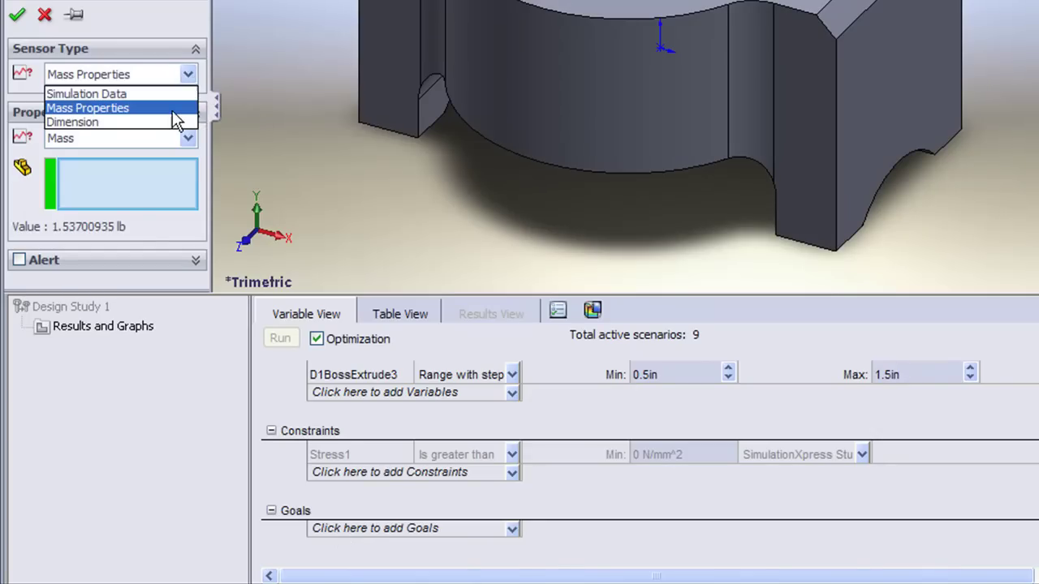
click(172, 111)
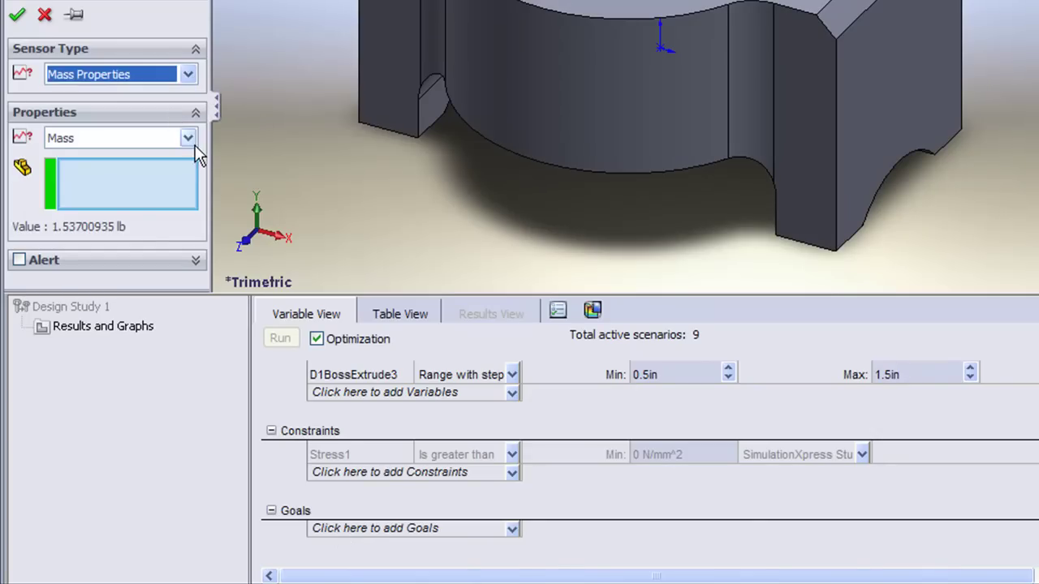
click(187, 139)
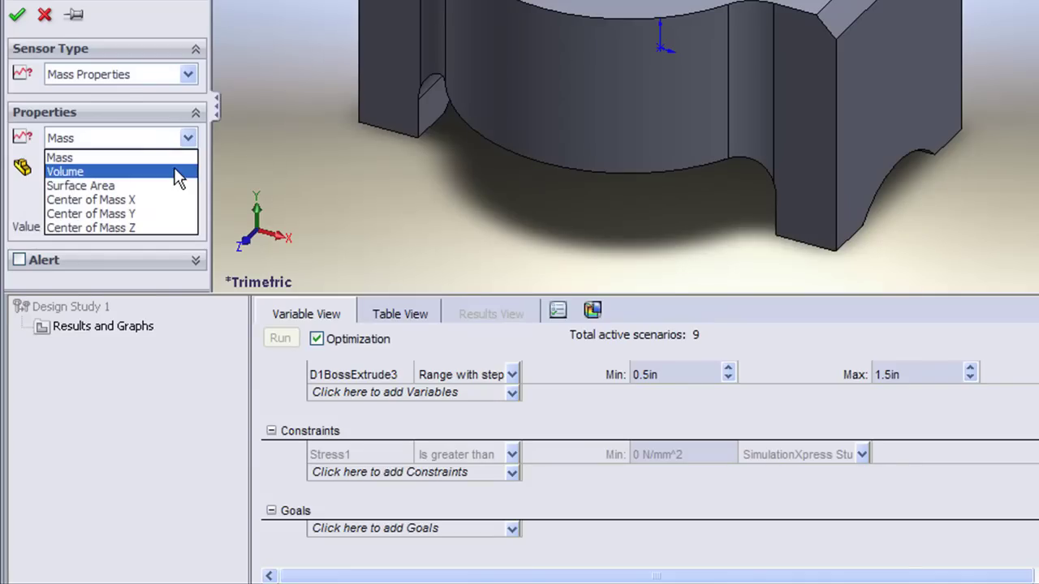
click(175, 170)
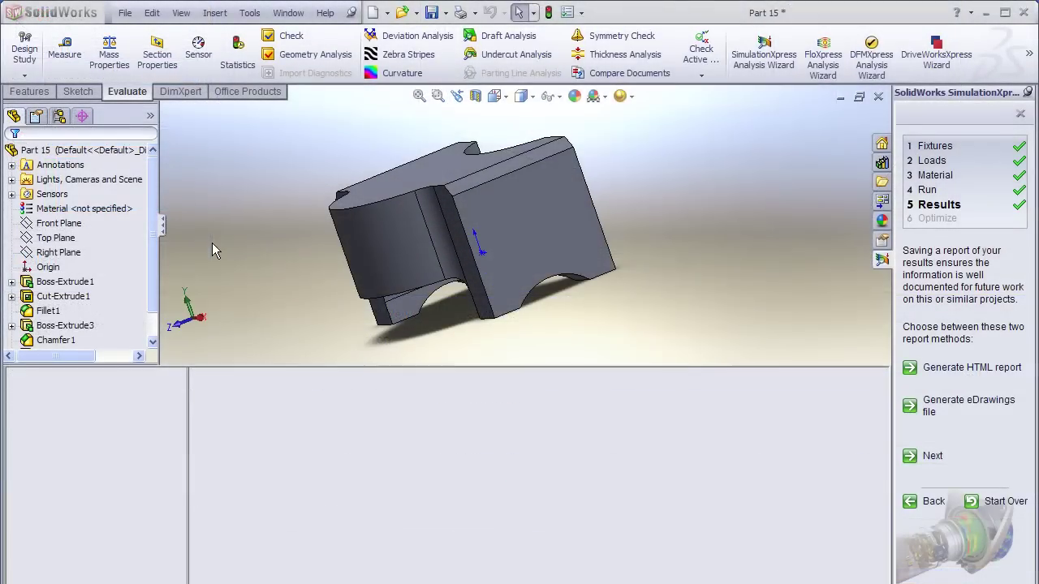
Review the scenarios in Table View and run the study minimizing Volume1.
click(303, 382)
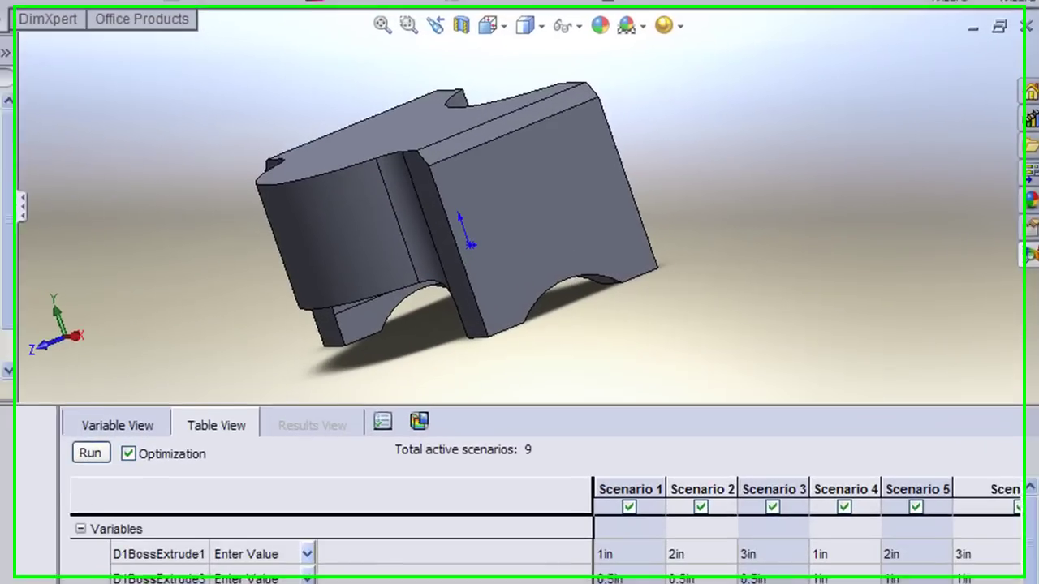
click(868, 449)
scroll(811, 536, right, 1)
scroll(812, 536, left, 2)
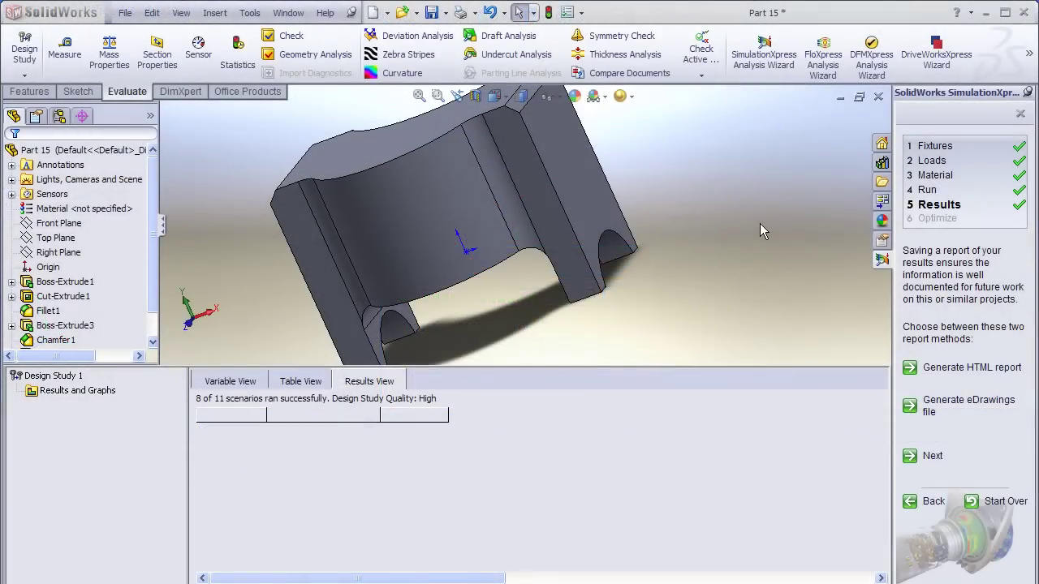
Preview Optimal (4) and Scenarios 1, 2, 4 and 5, dismissing the rebuild error.
click(551, 417)
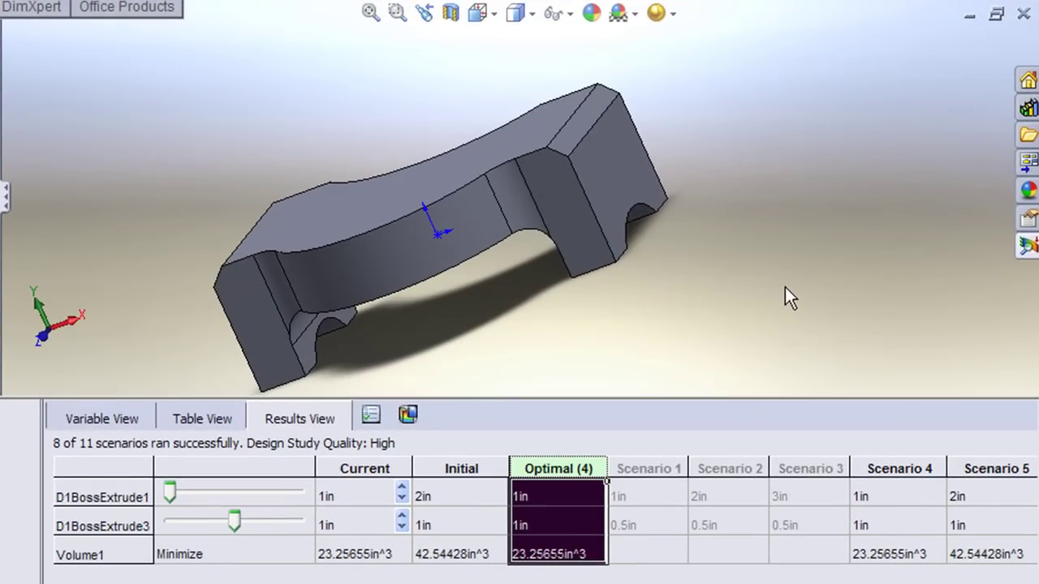
click(640, 465)
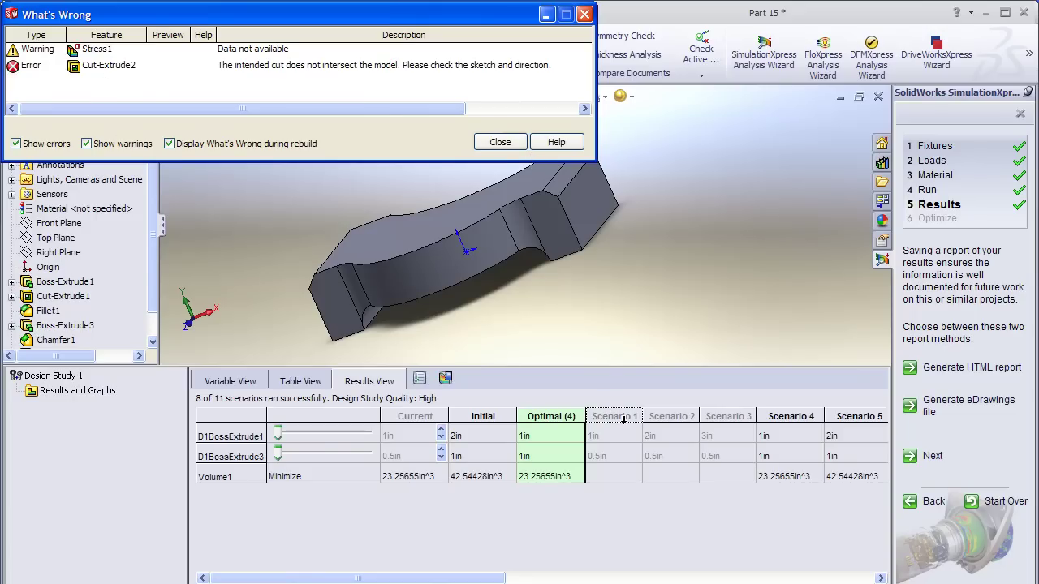
click(664, 417)
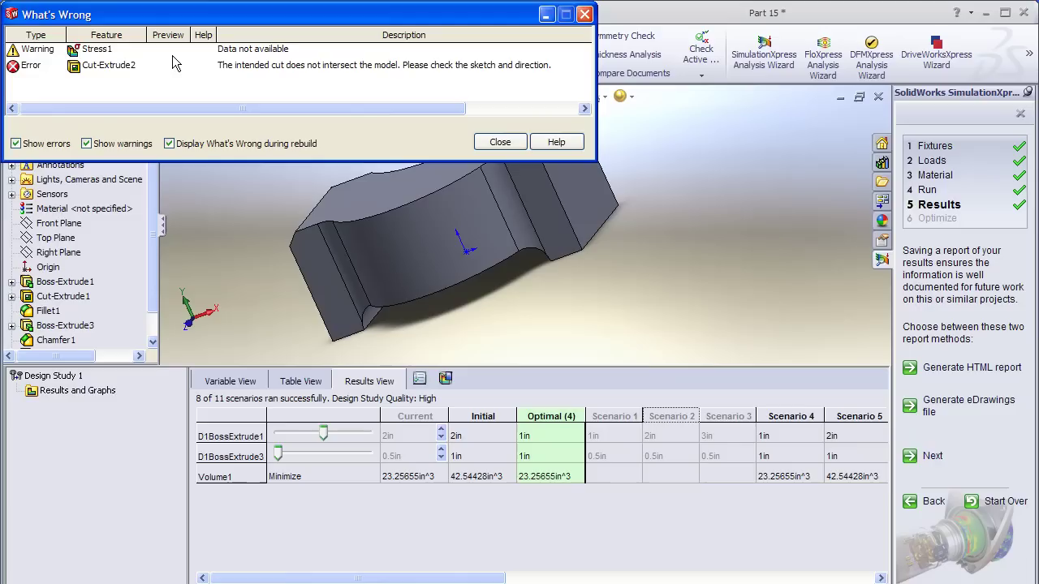
click(509, 144)
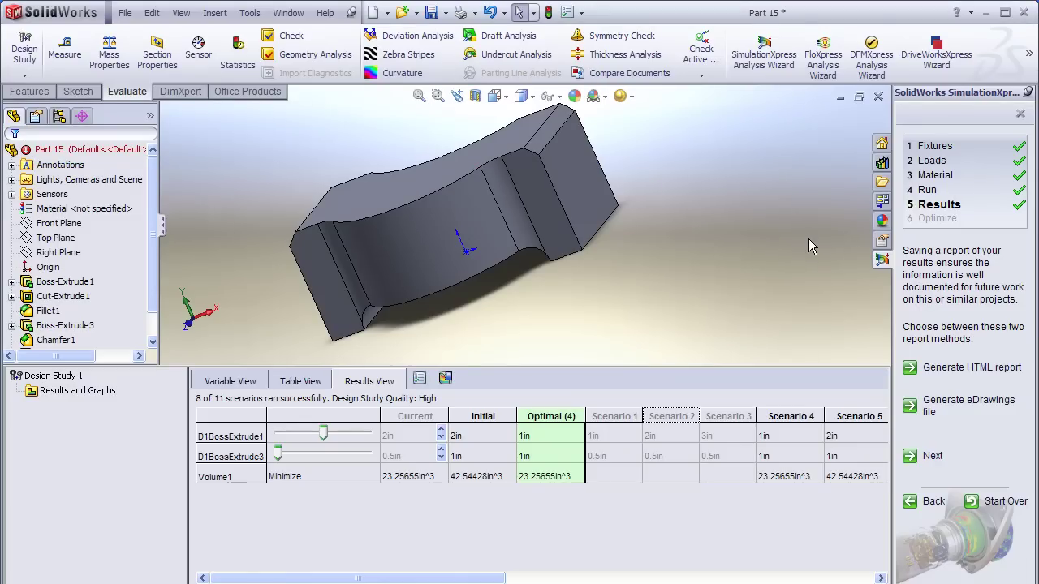
click(804, 417)
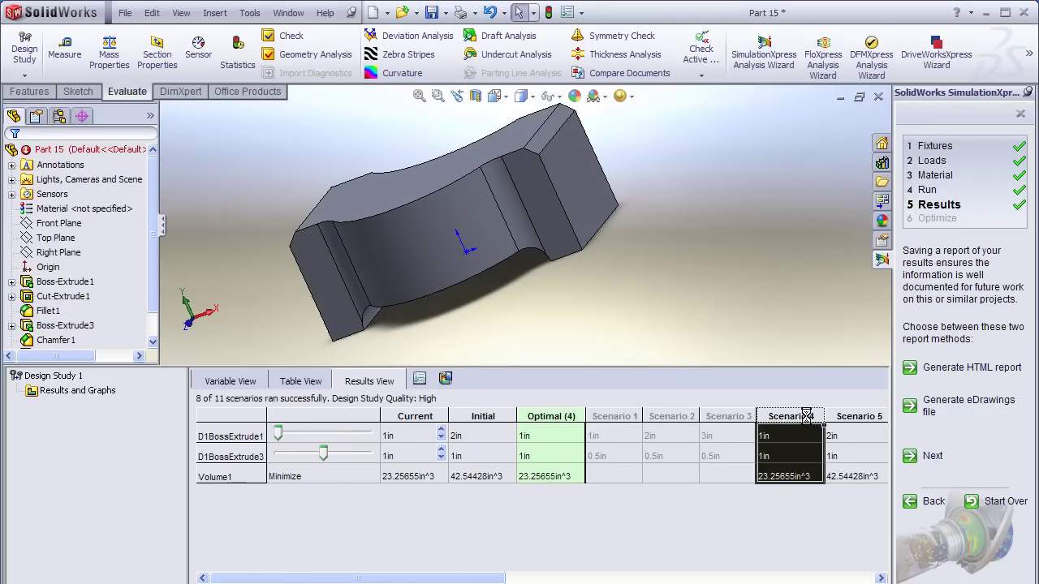
click(861, 417)
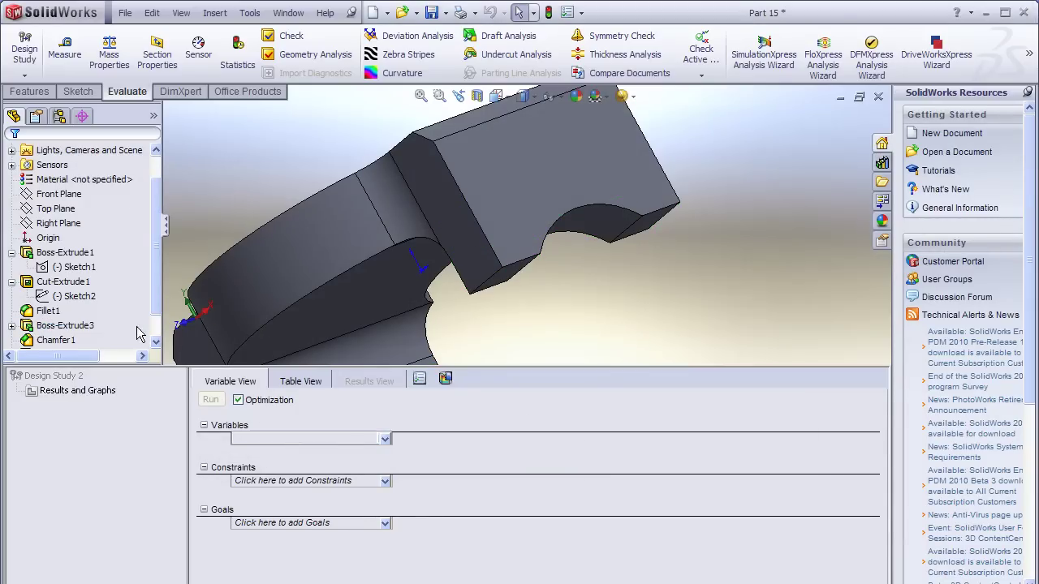
Select Boss-Extrude3 and Boss-Extrude1 in the tree to display their dimensions.
click(77, 329)
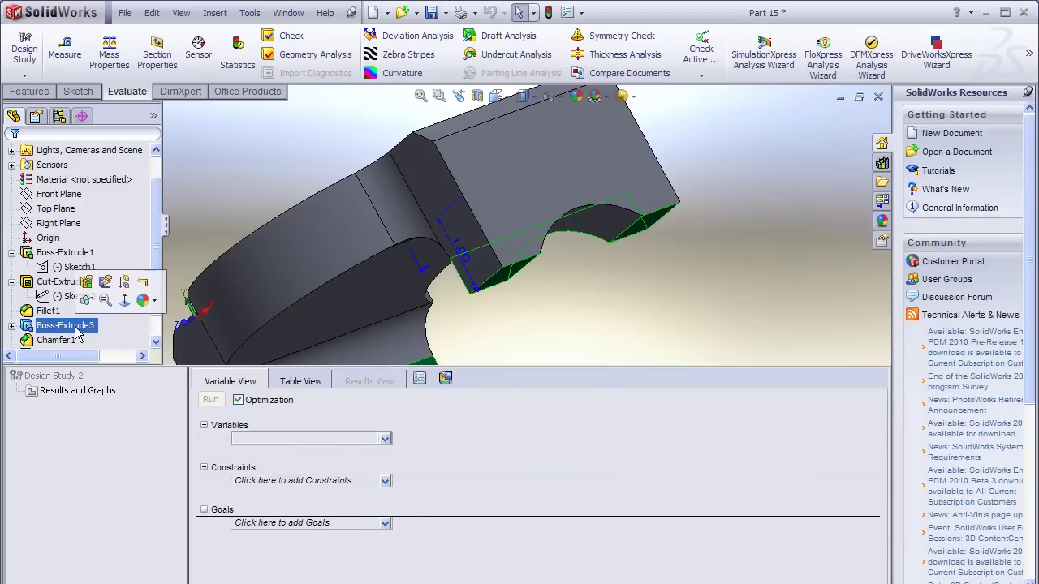
click(71, 258)
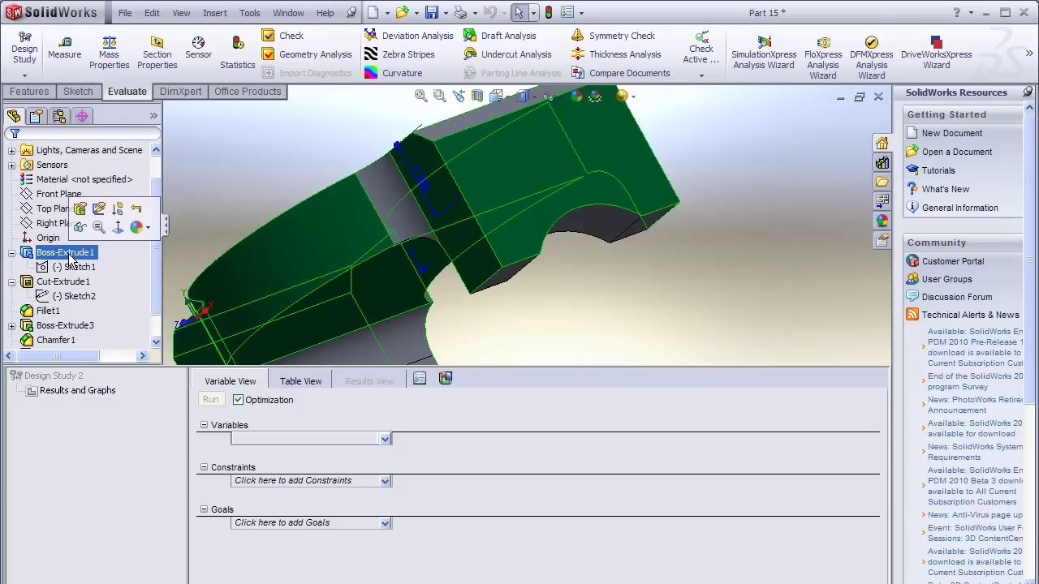
click(66, 325)
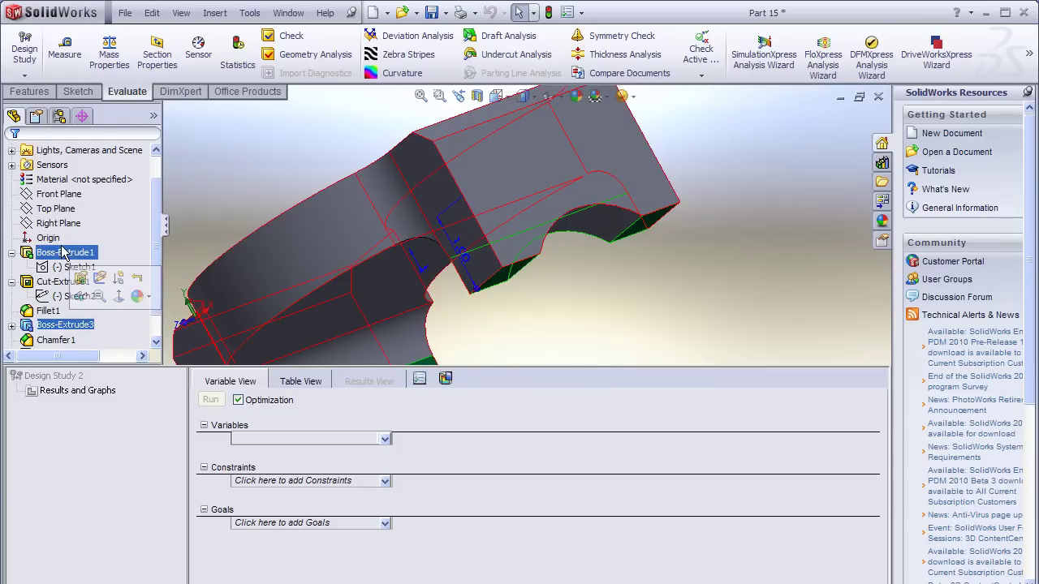
click(63, 255)
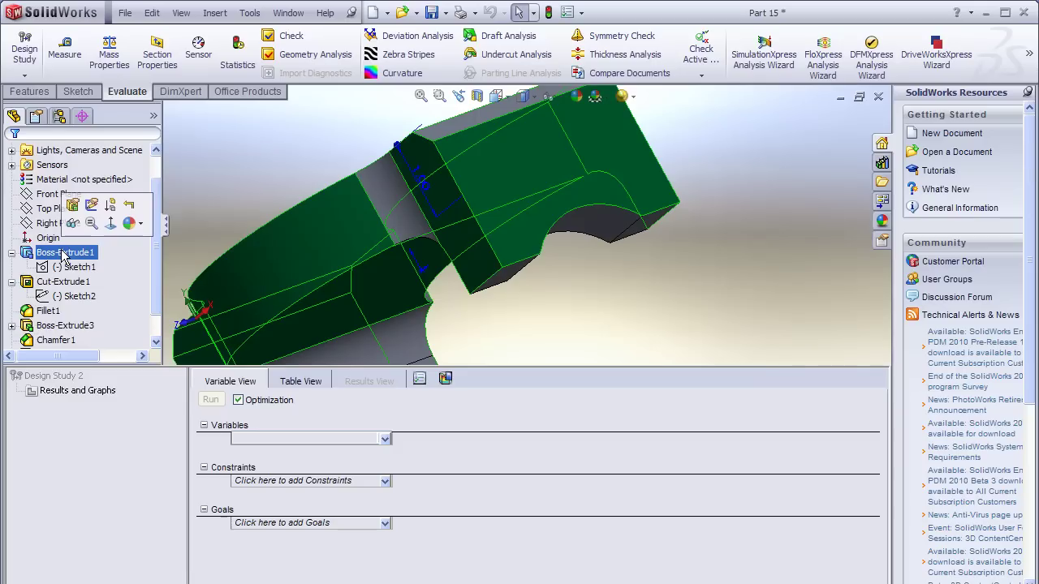
Define Parameter1 from the bracket's top edge and acknowledge the missing-dimension warning.
click(385, 439)
click(381, 451)
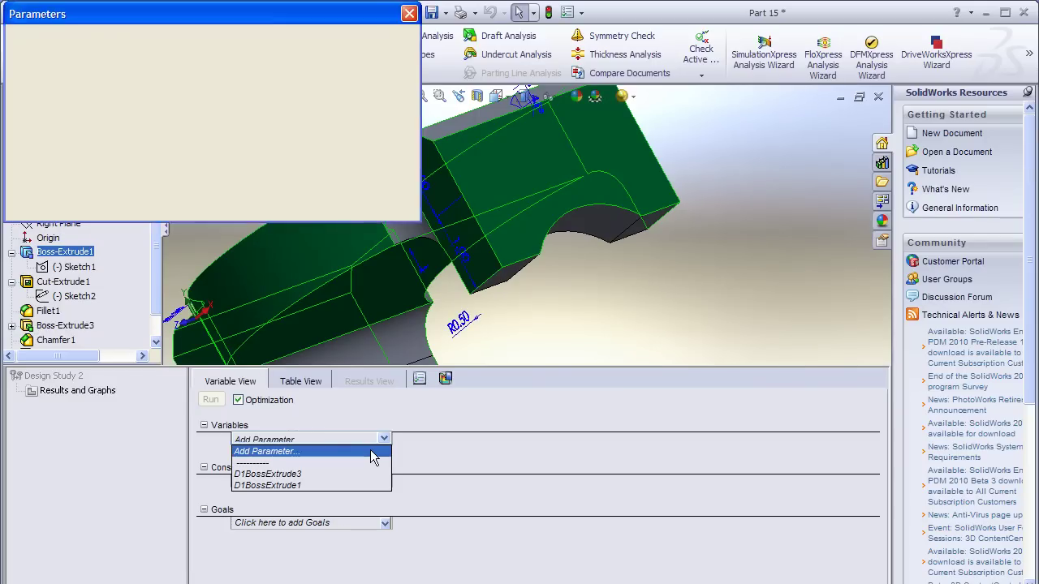
drag(388, 113, 761, 359)
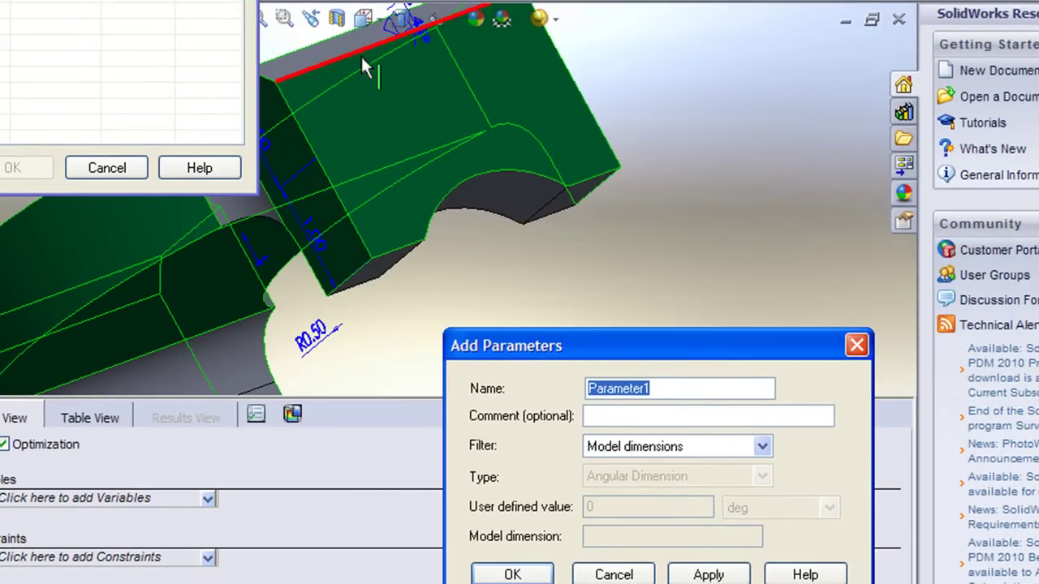
click(360, 51)
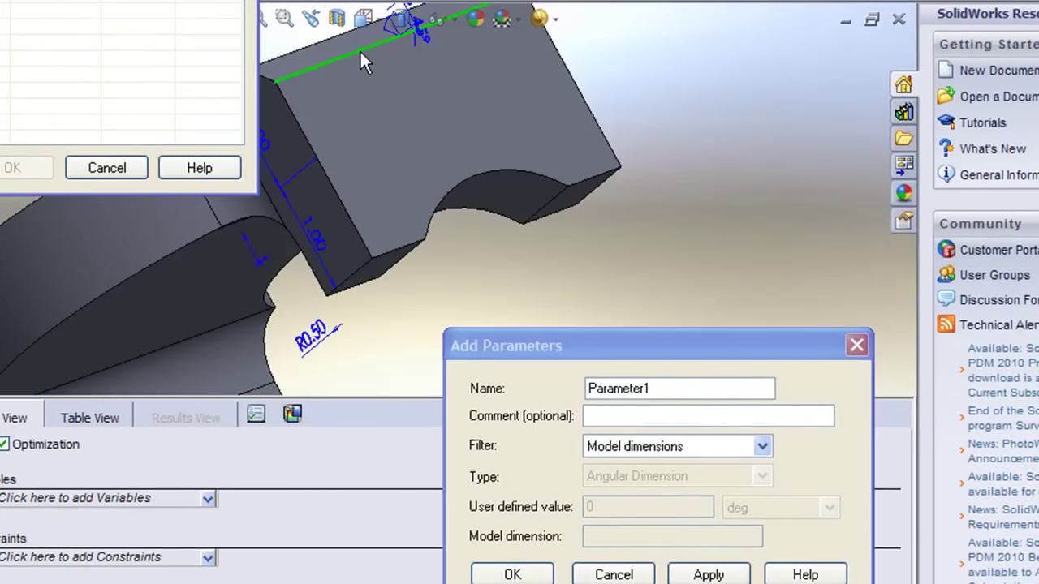
click(513, 574)
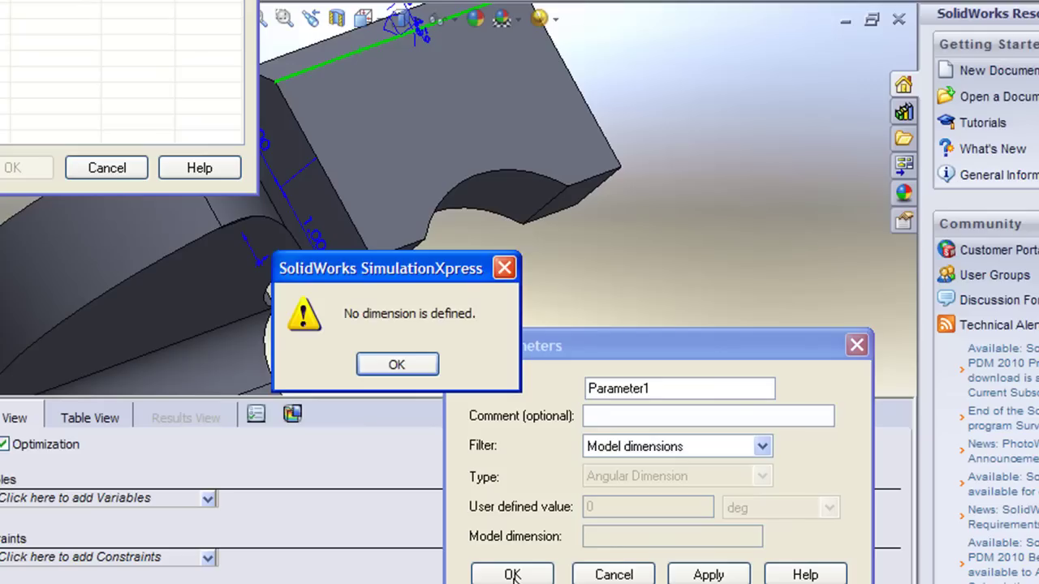
click(392, 370)
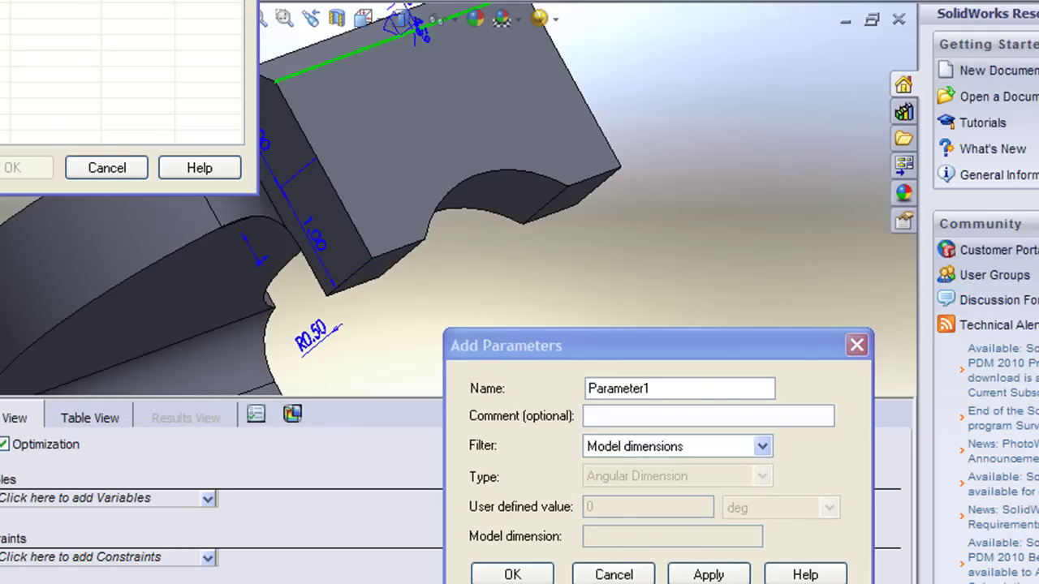
Cancel the Add Parameters dialog, discarding Parameter1.
click(613, 574)
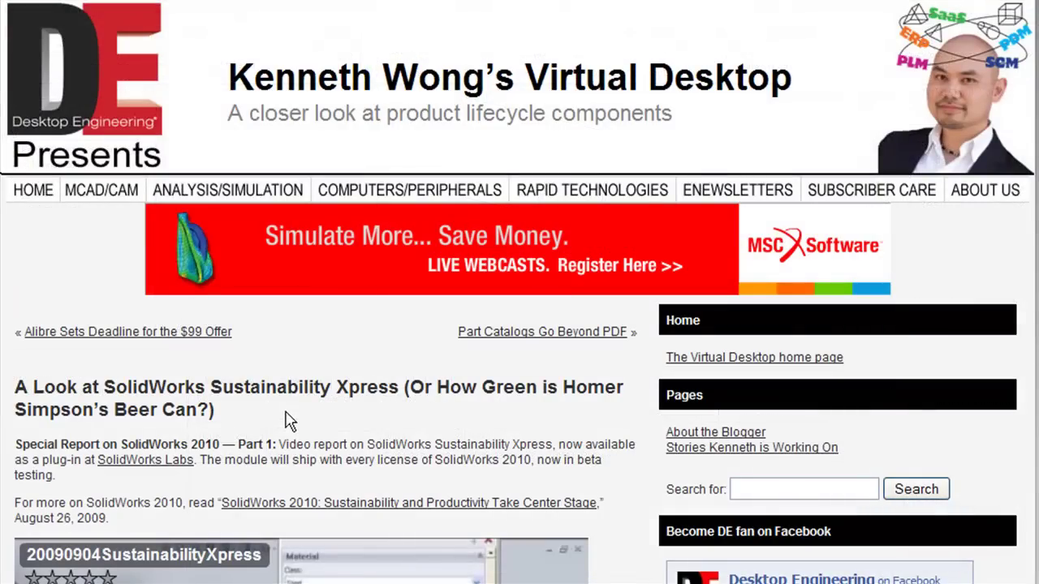
Highlight the end of the blog article title, then scroll further down the page.
drag(215, 410, 7, 401)
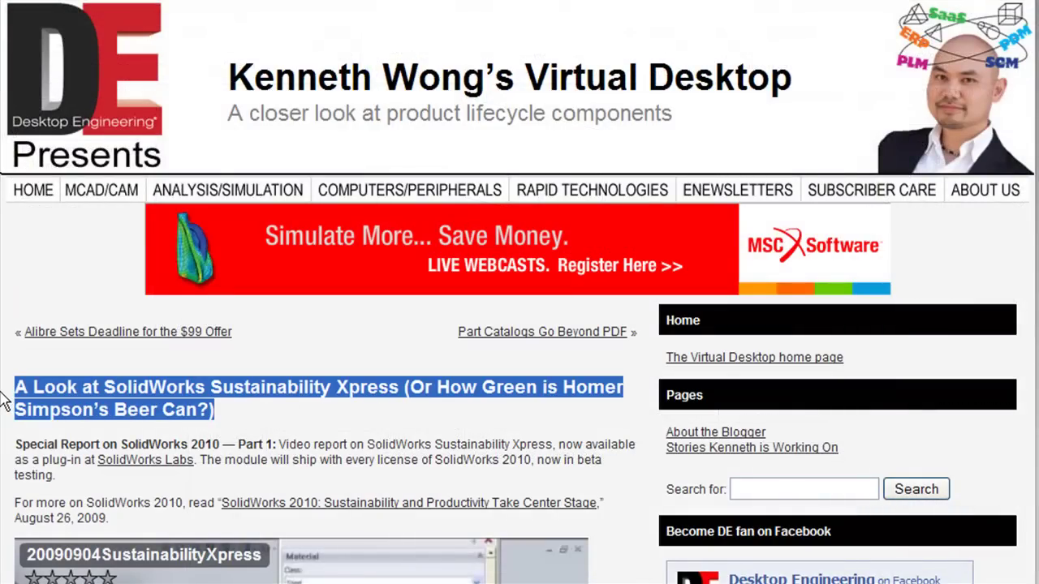
click(294, 426)
scroll(301, 414, down, 3)
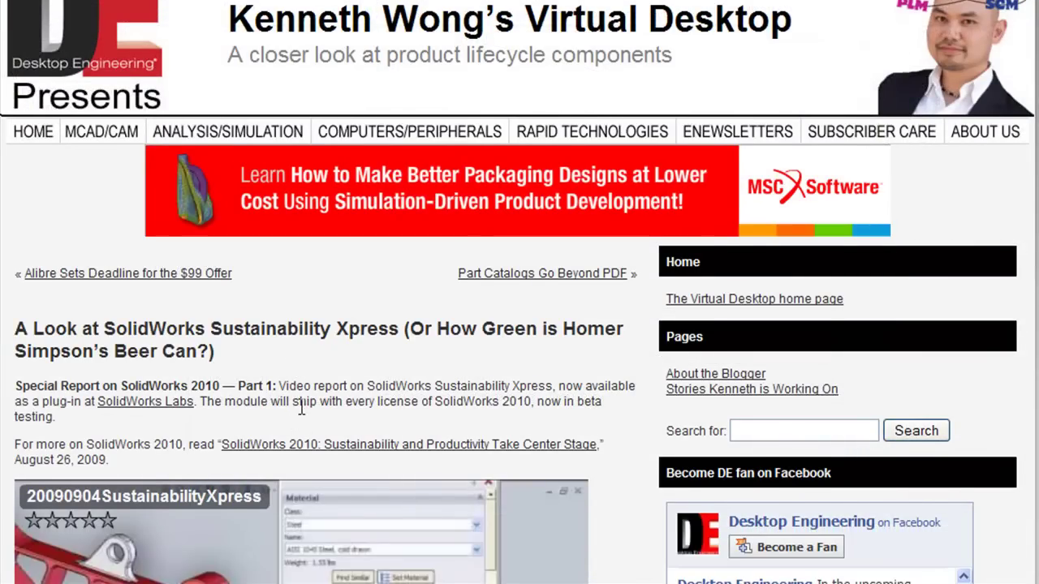
scroll(624, 400, down, 1)
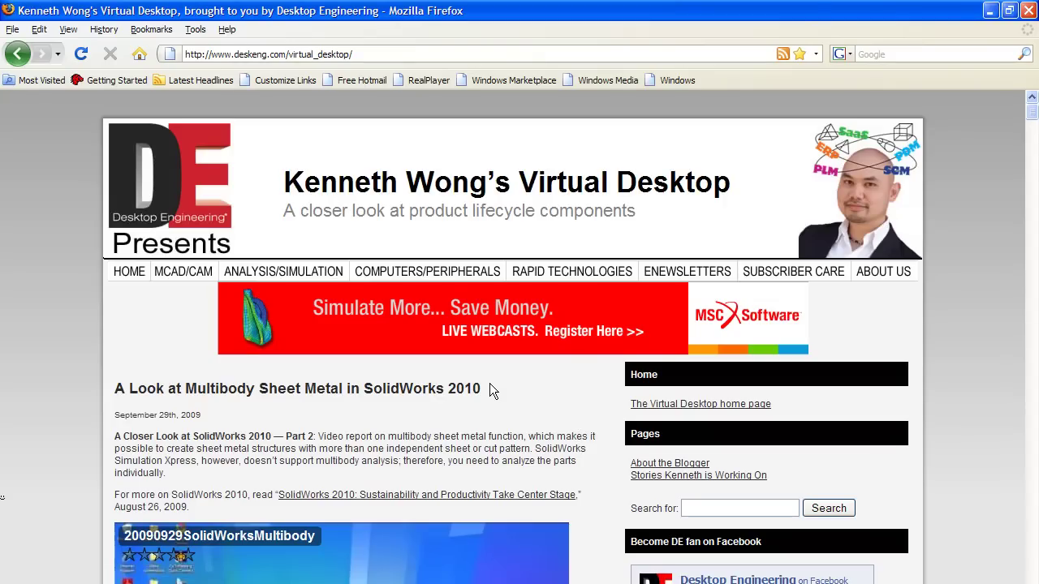
Highlight the Multibody Sheet Metal heading, then show the Desktop Engineering Facebook page's Video list.
drag(489, 387, 118, 394)
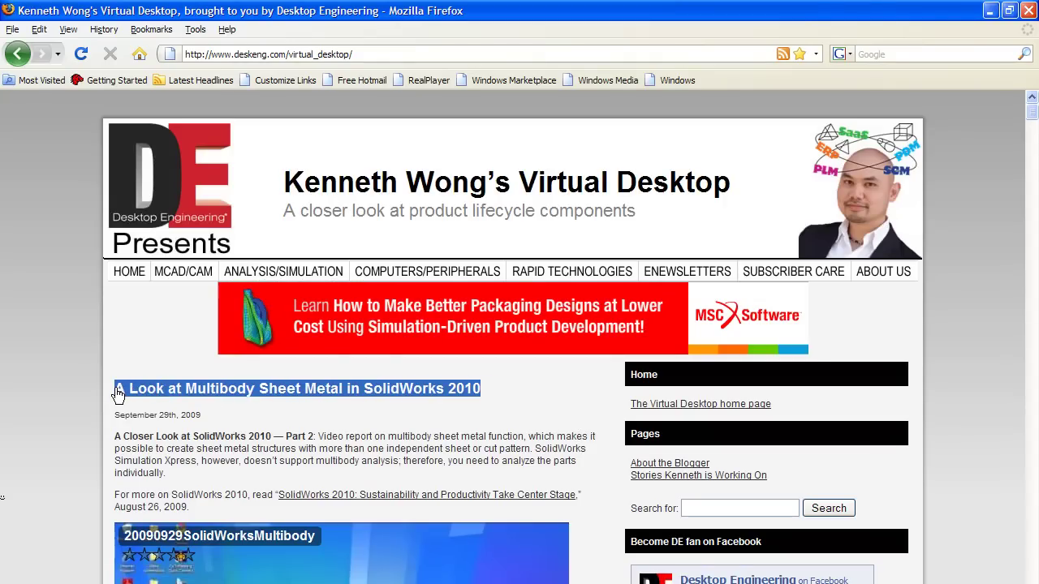
click(564, 438)
scroll(599, 438, down, 2)
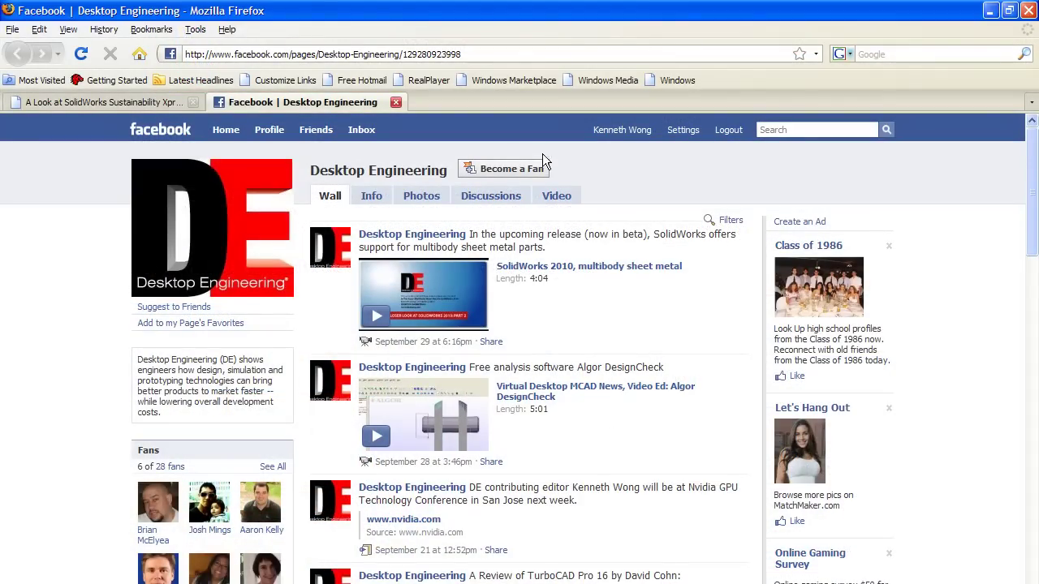
click(558, 197)
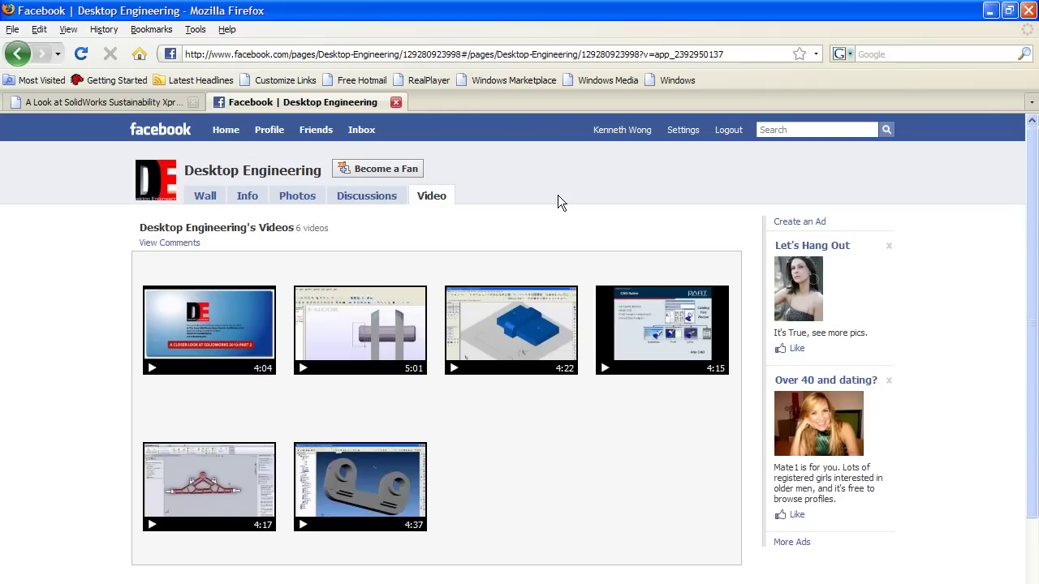